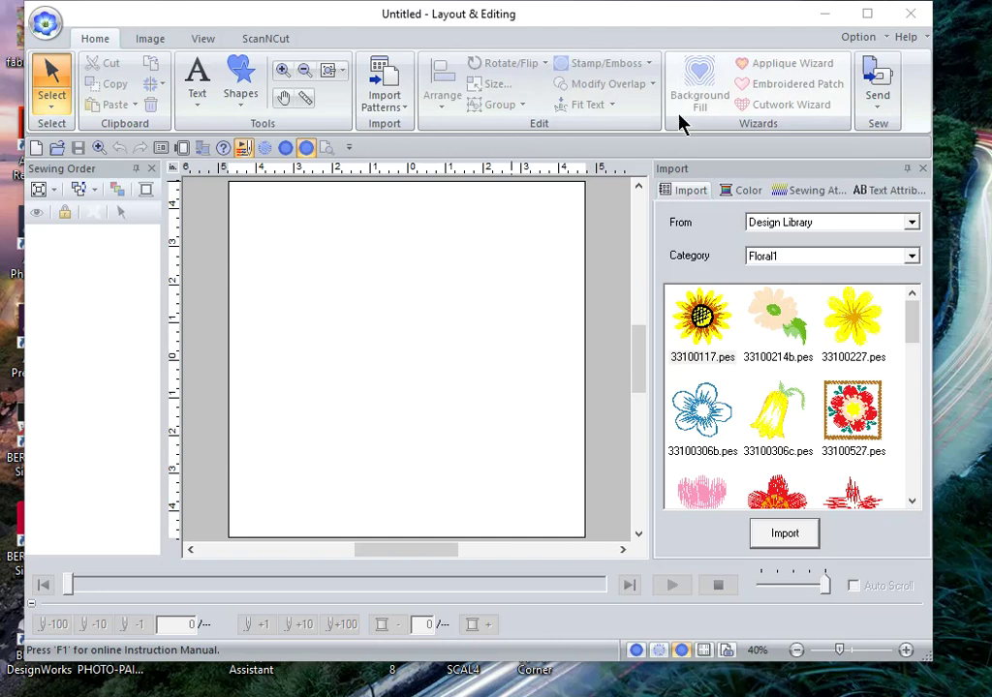
Launch the Programmable Stitch Creator from the Option menu
left_click(870, 39)
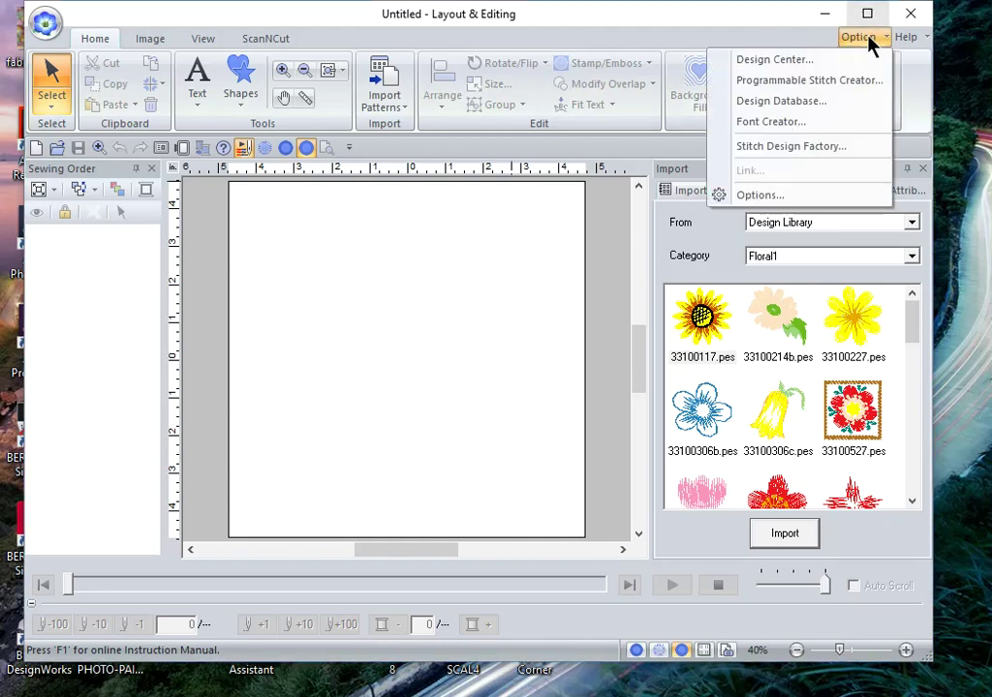
left_click(809, 84)
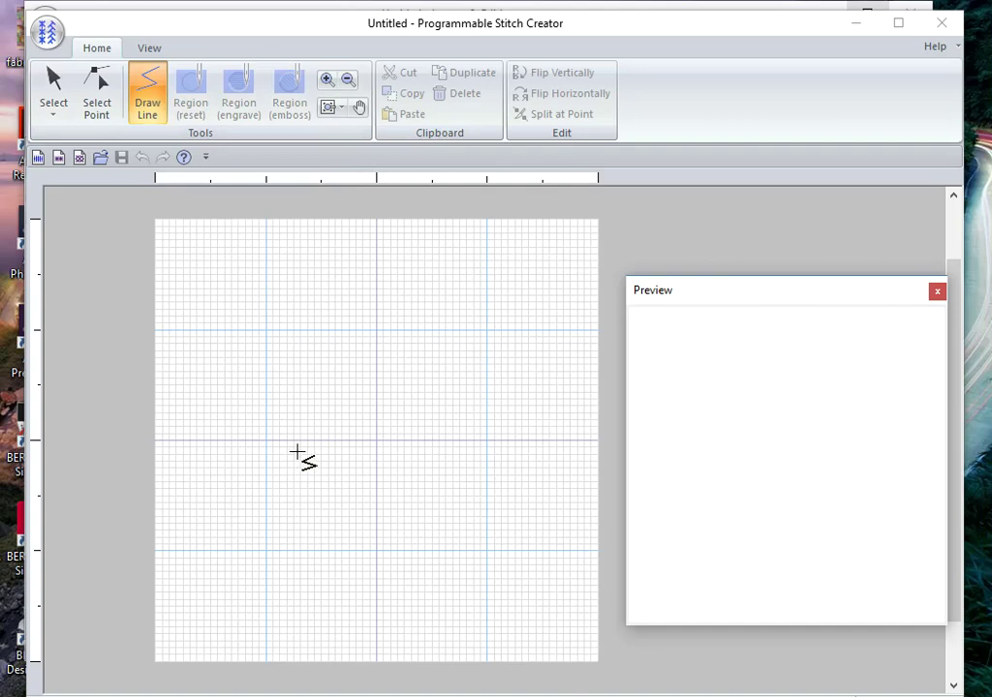
left_click(250, 442)
left_click(171, 356)
double_click(285, 255)
left_click(425, 316)
left_click(371, 393)
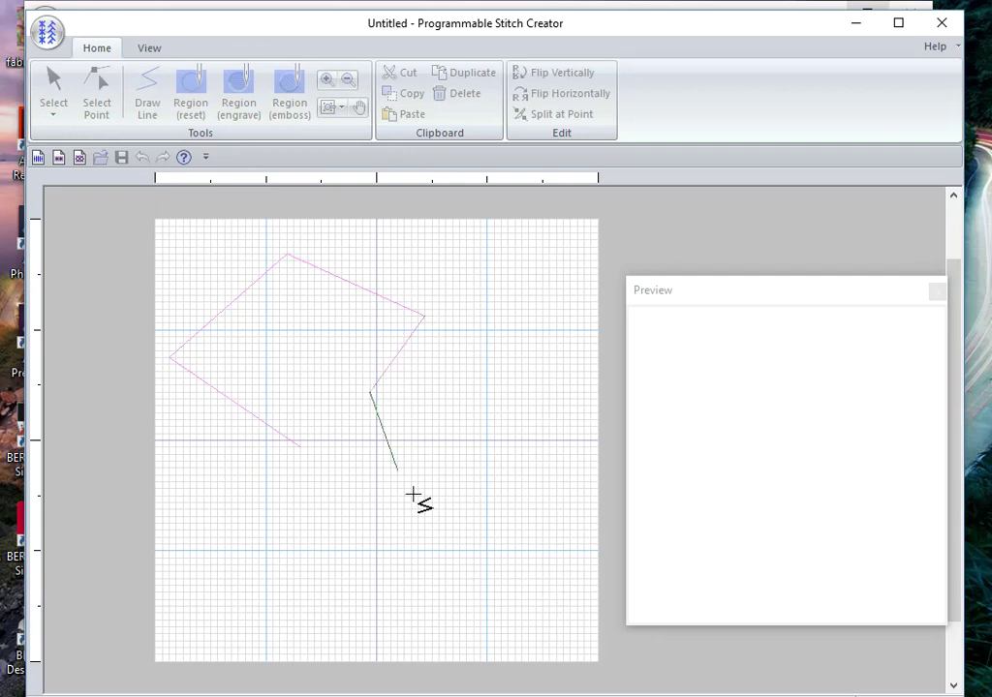
left_click(460, 507)
left_click(528, 469)
double_click(570, 550)
left_click(479, 600)
left_click(390, 600)
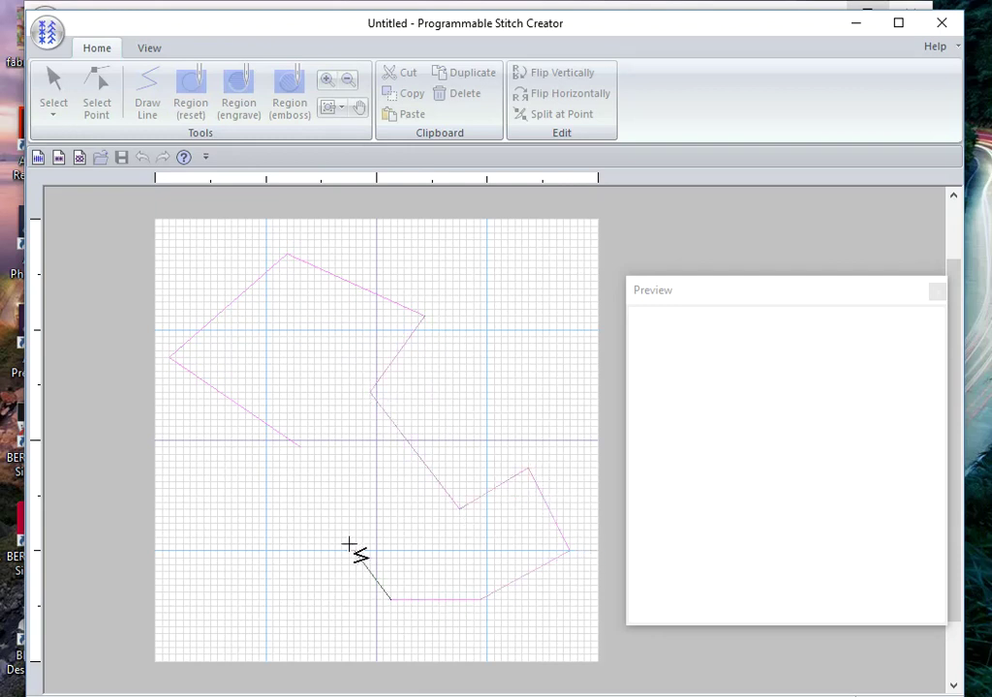
left_click(370, 517)
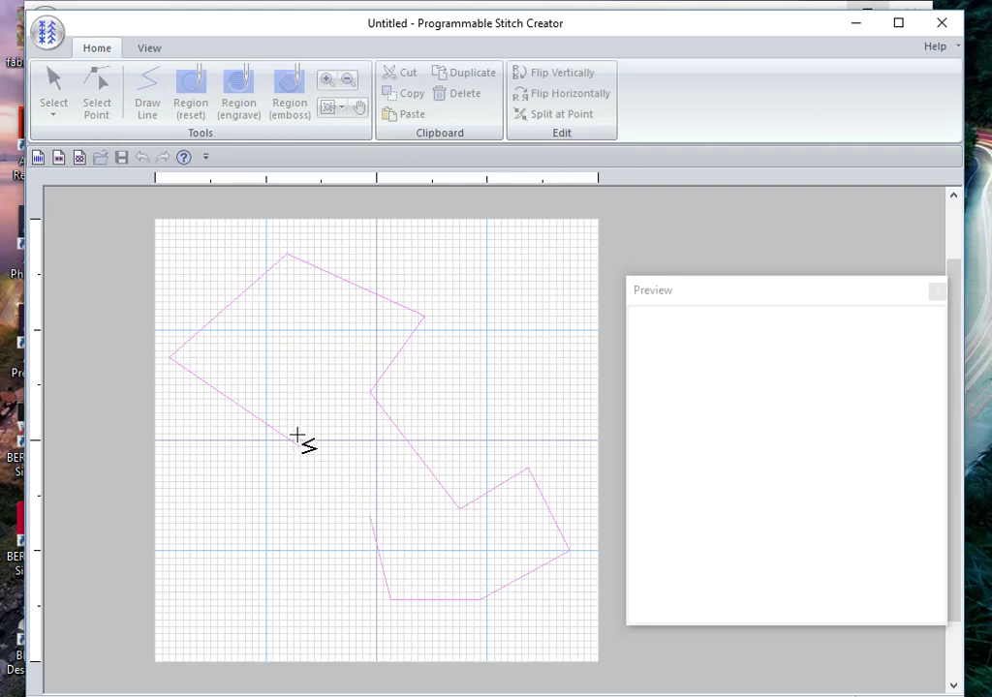
double_click(299, 450)
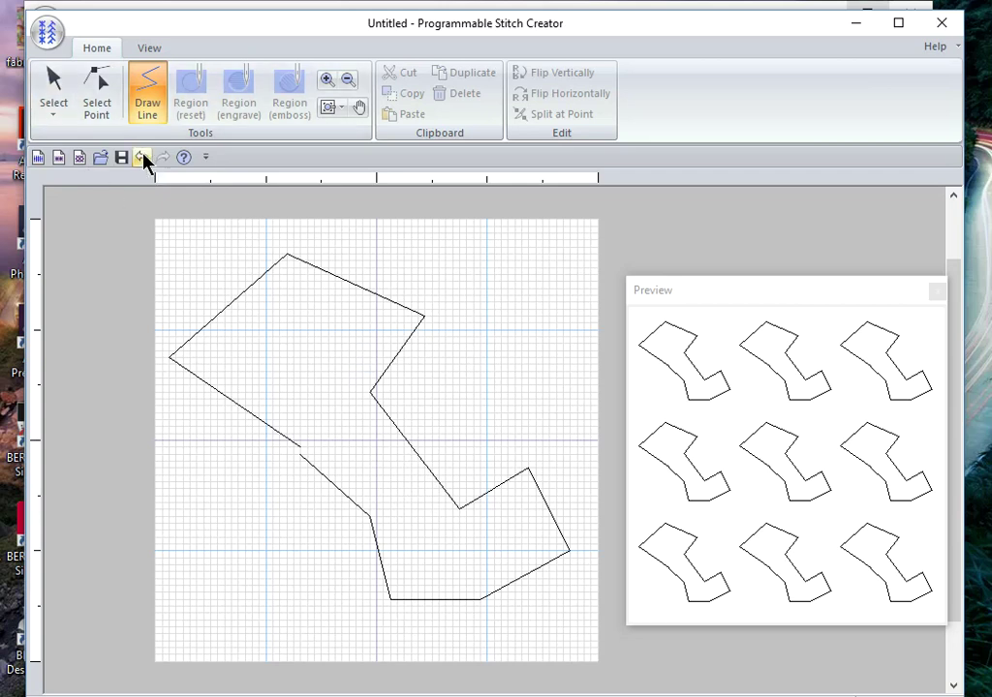
left_click(49, 95)
left_click_drag(160, 217, 585, 642)
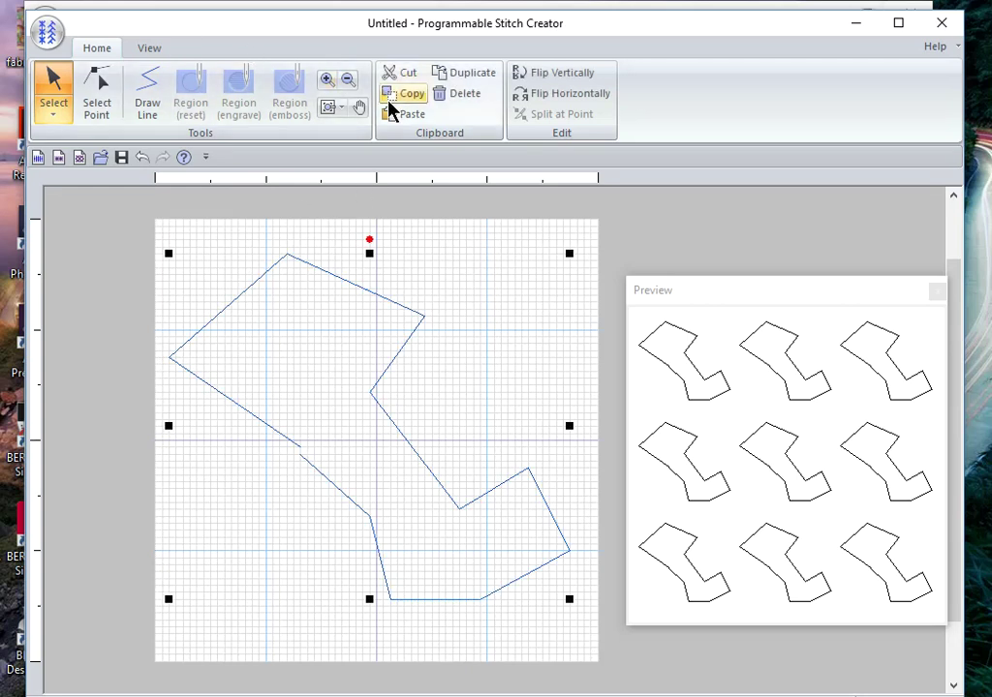
left_click(457, 94)
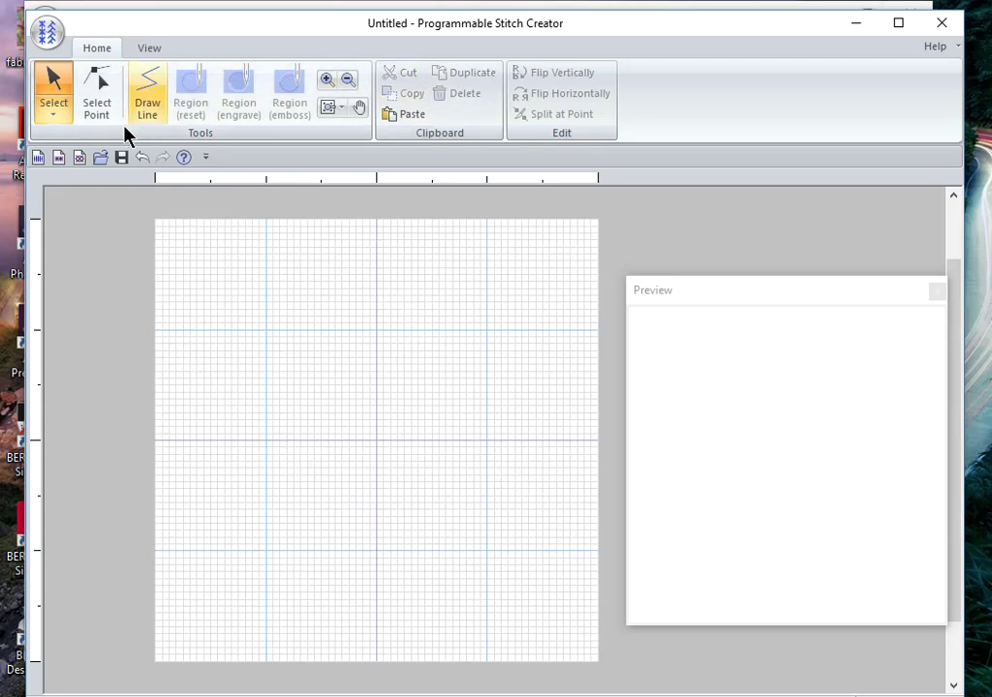
Draw the upper diamond in the grid's left column, starting and closing at its middle point
left_click(152, 95)
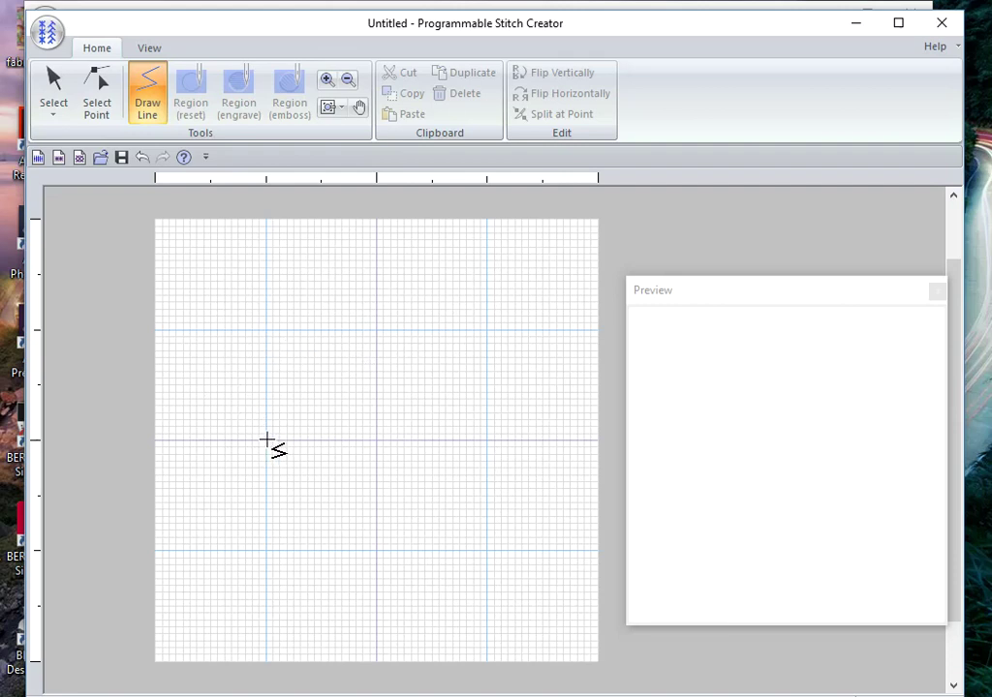
left_click(267, 441)
left_click(154, 331)
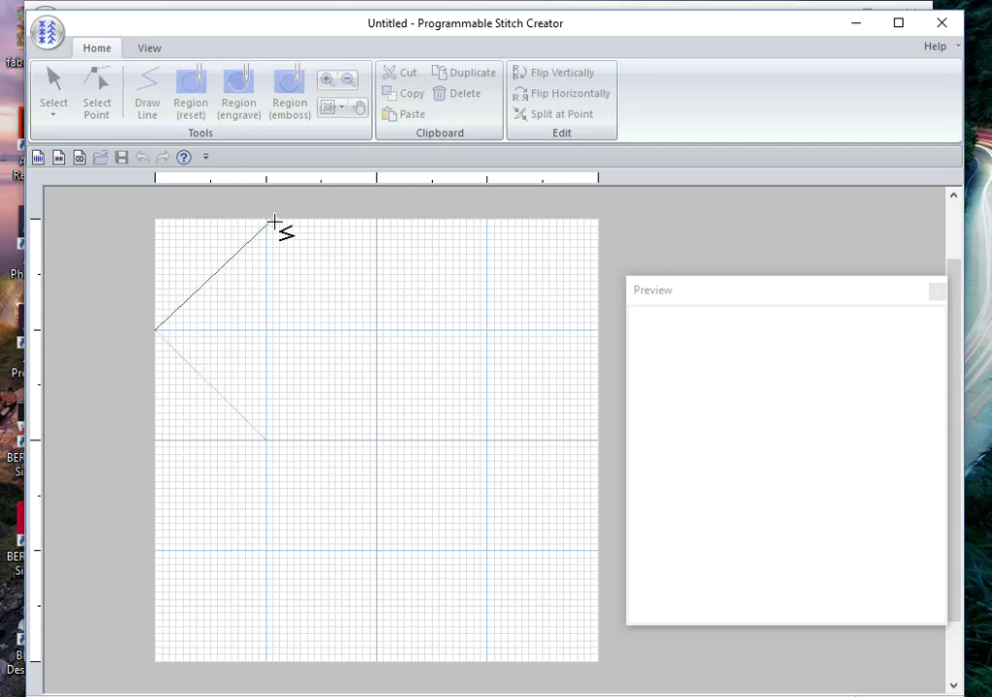
left_click(267, 220)
left_click(377, 330)
left_click(265, 442)
Draw the lower diamond beneath it, sharing the upper diamond's bottom corner
left_click(156, 551)
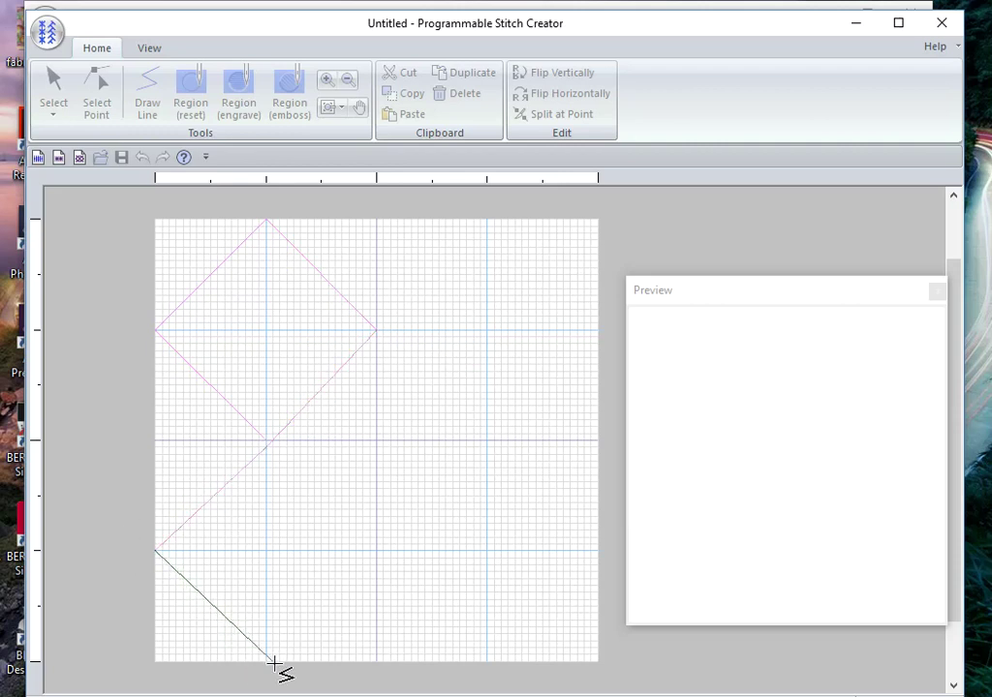
left_click(267, 661)
left_click(377, 551)
left_click(267, 442)
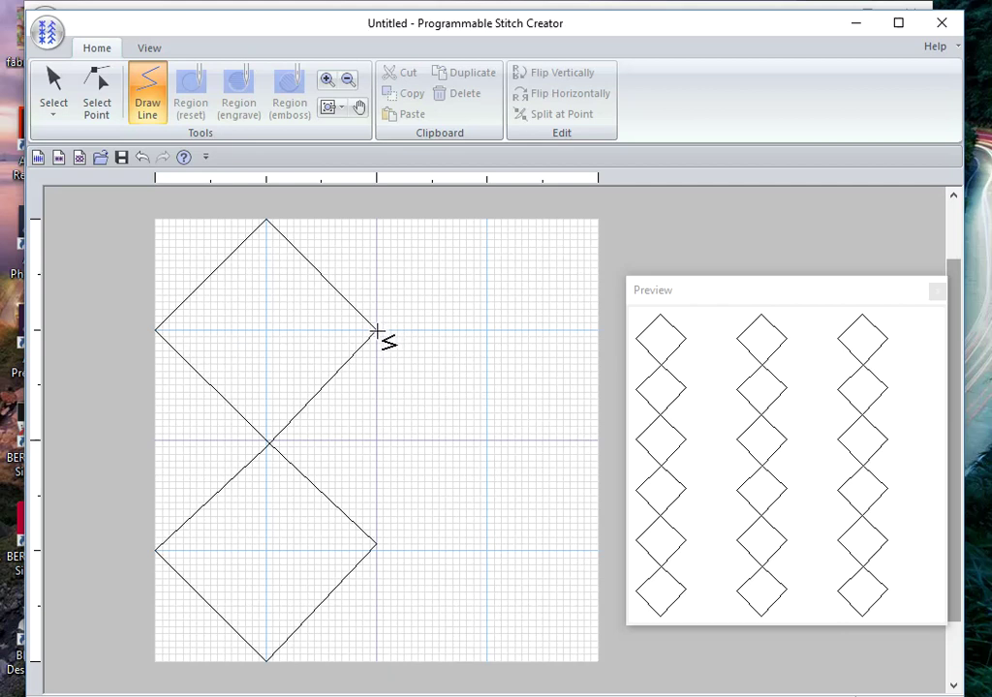
left_click(377, 331)
Draw the upper-right diamond off the upper-left diamond's right corner
left_click(488, 220)
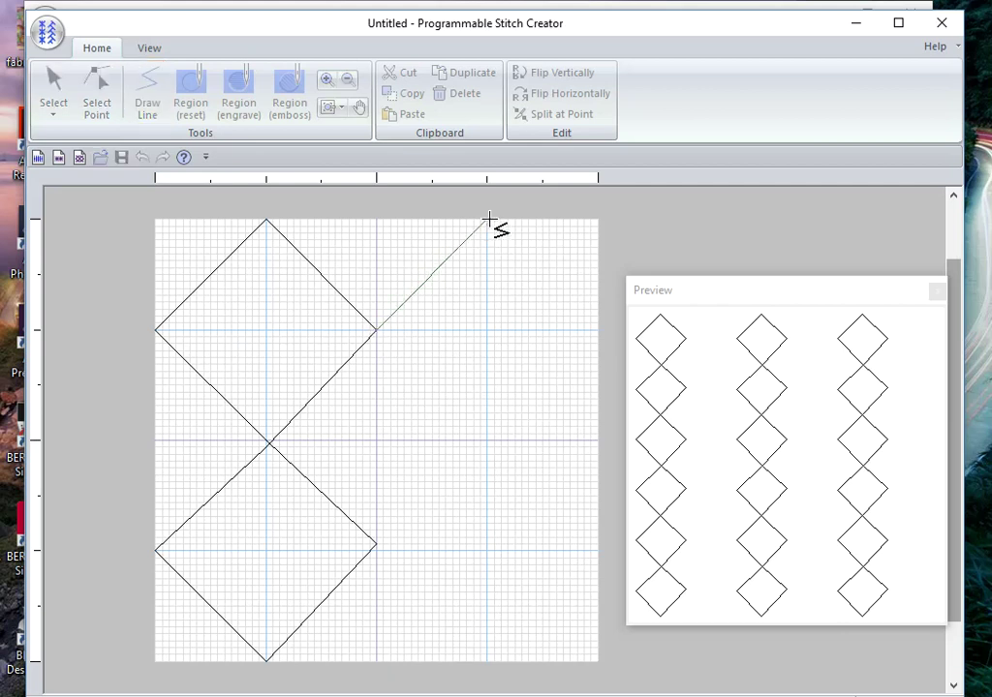
left_click(597, 330)
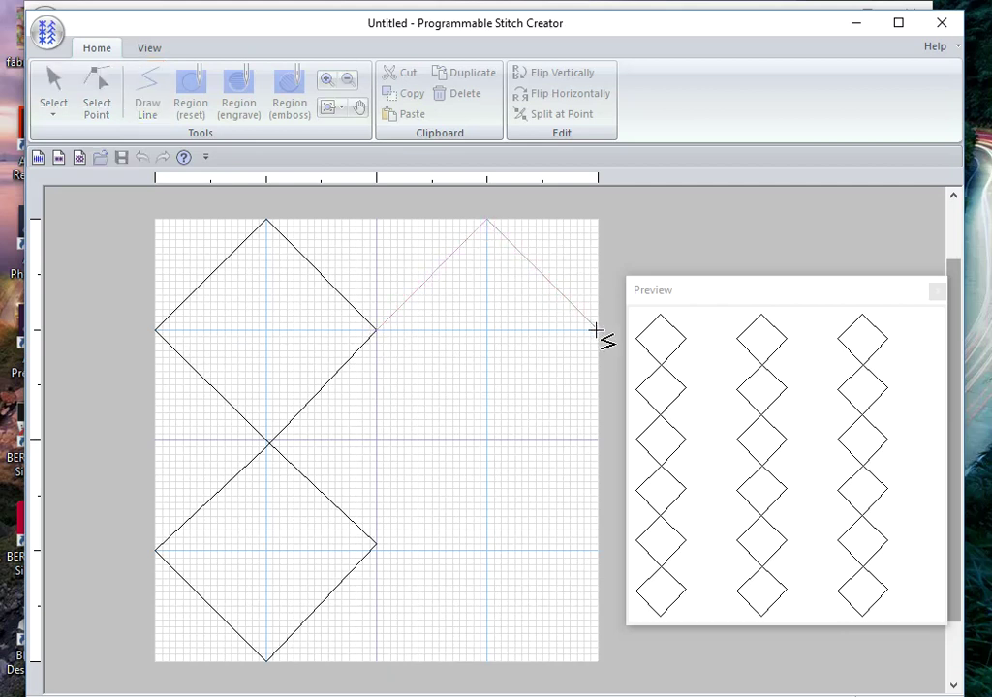
left_click(487, 442)
left_click(376, 328)
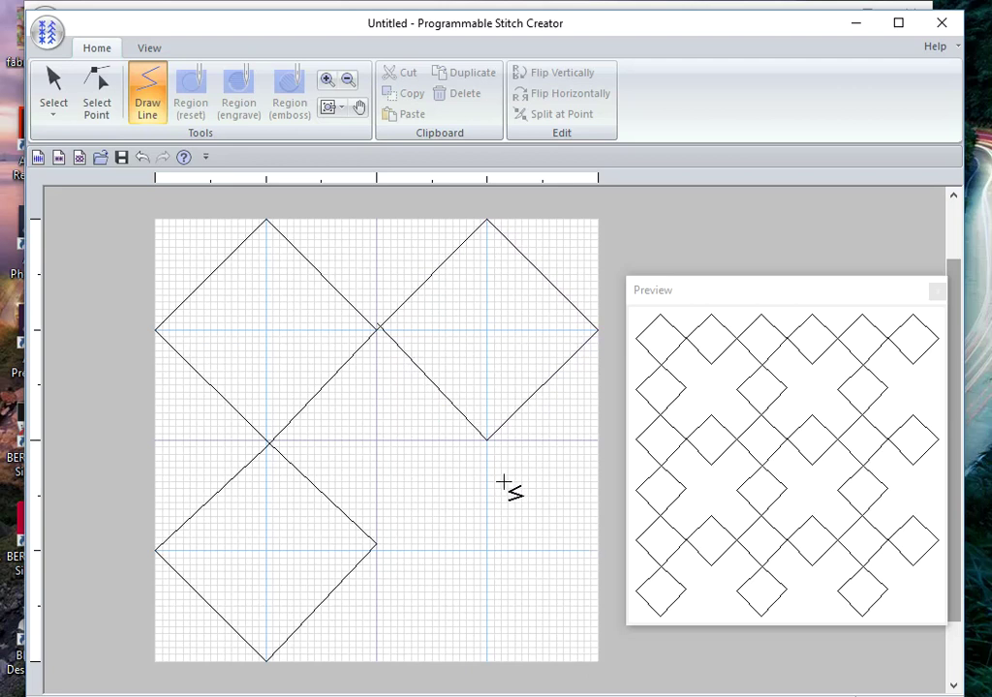
Draw the lower-right diamond sharing corners with the lower-left one to complete the lattice
left_click(376, 548)
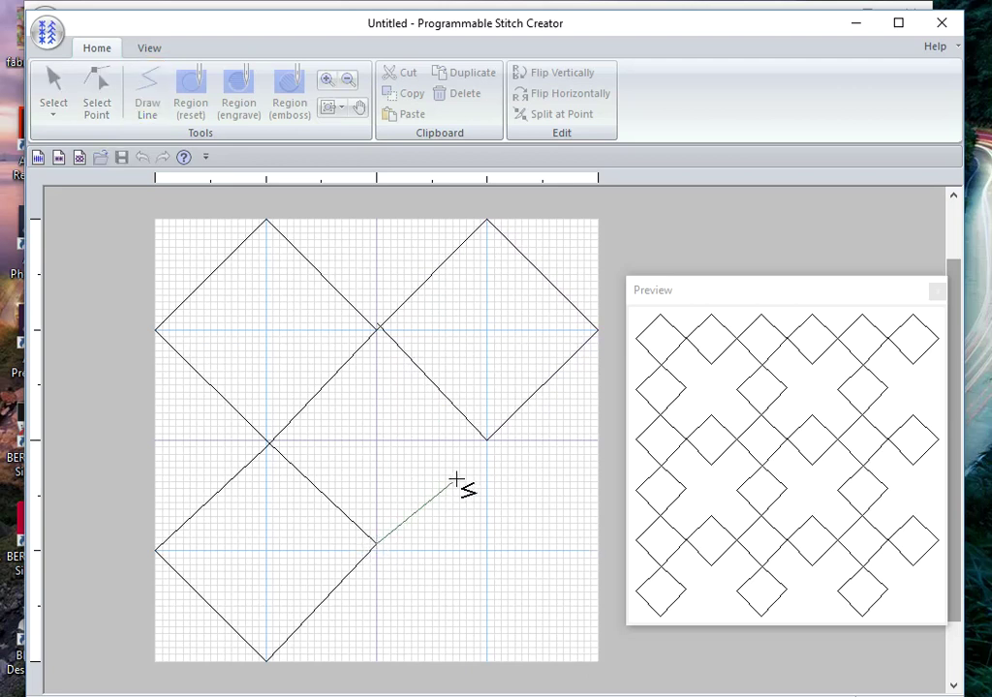
left_click(486, 441)
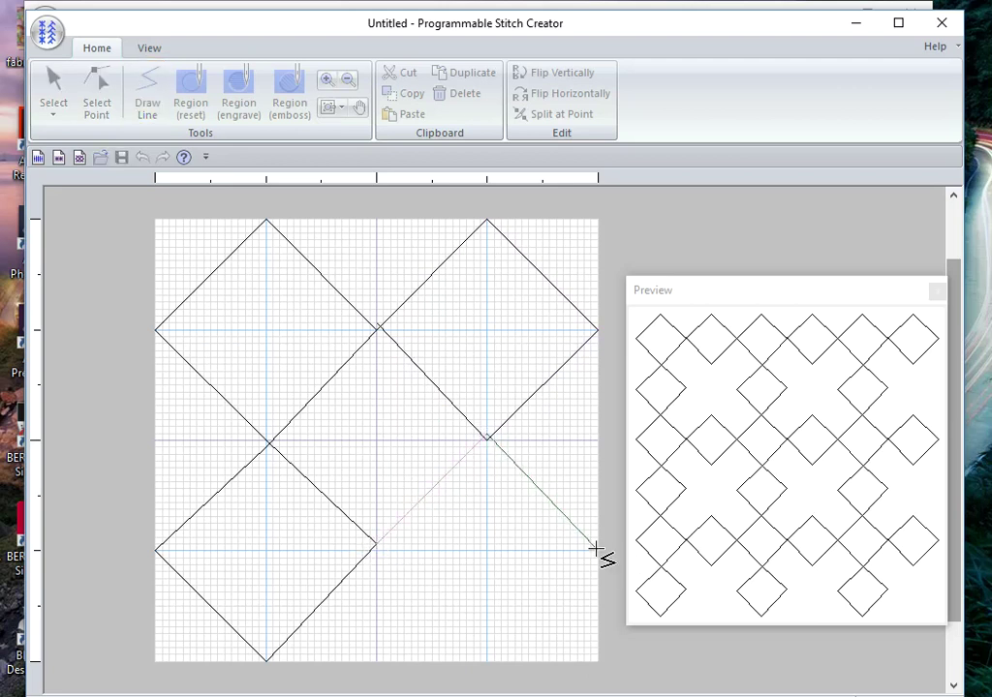
left_click(598, 549)
left_click(489, 660)
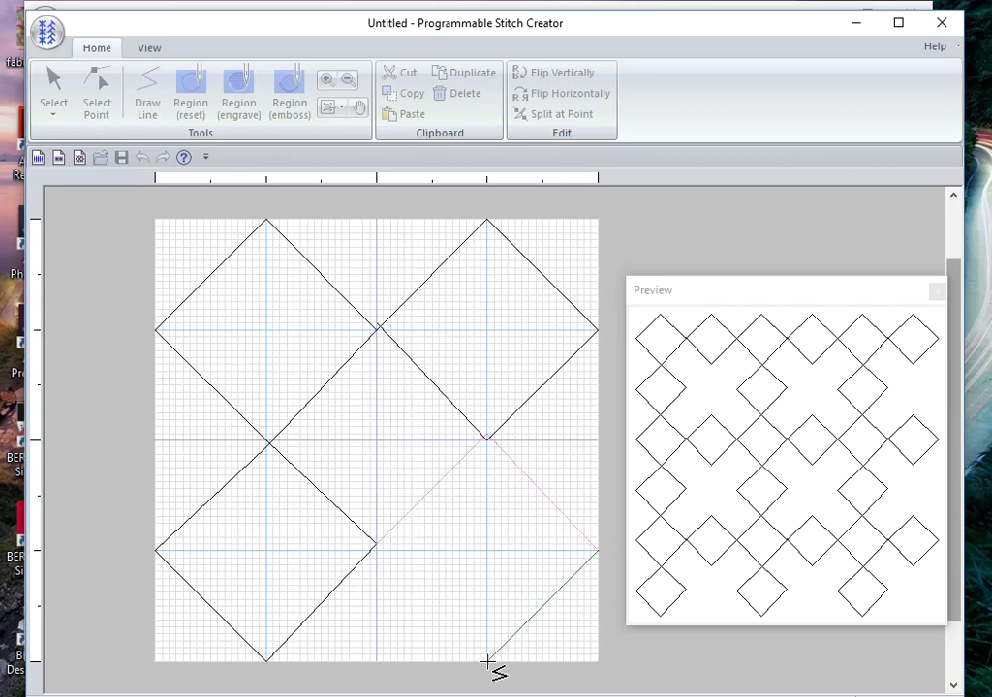
left_click(376, 551)
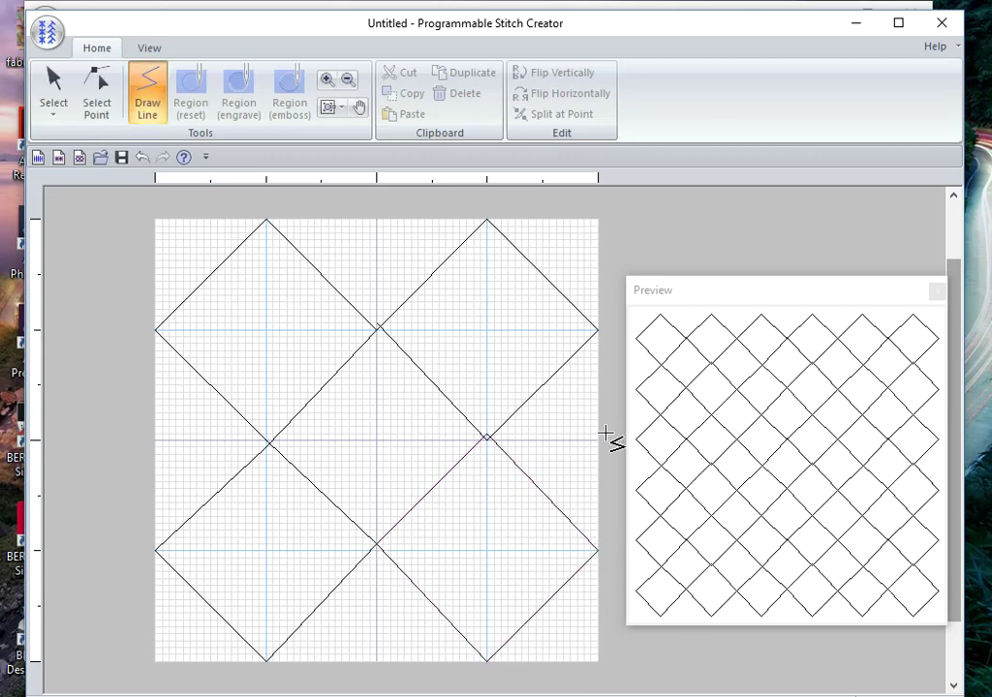
left_click(97, 109)
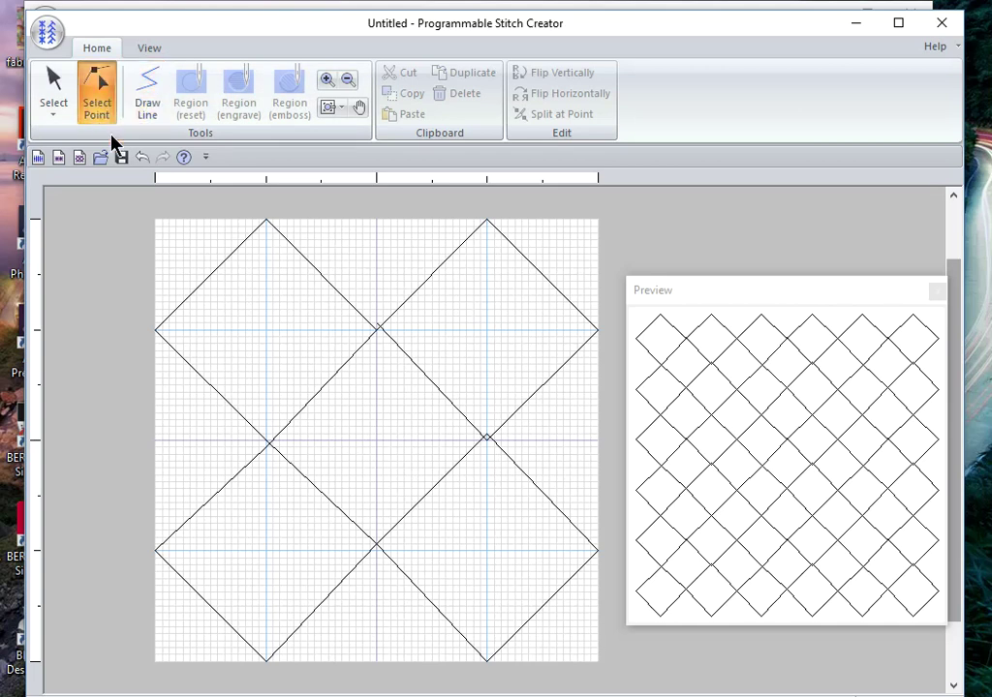
Delete the stray extra point at the upper-right diamond's left corner, keeping four intact diamonds
left_click(190, 302)
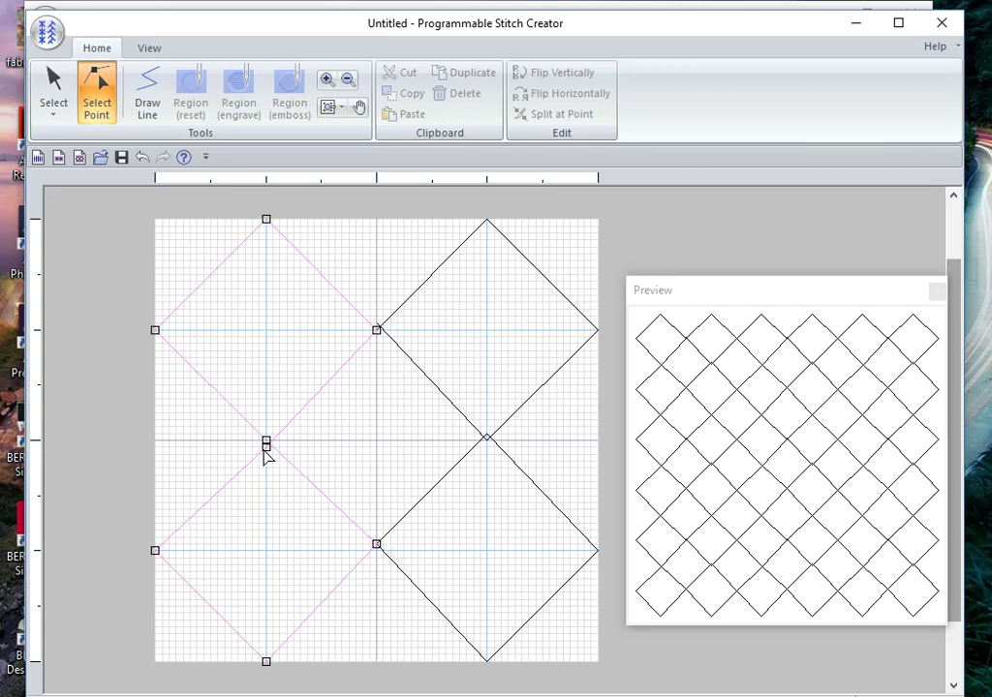
left_click(266, 443)
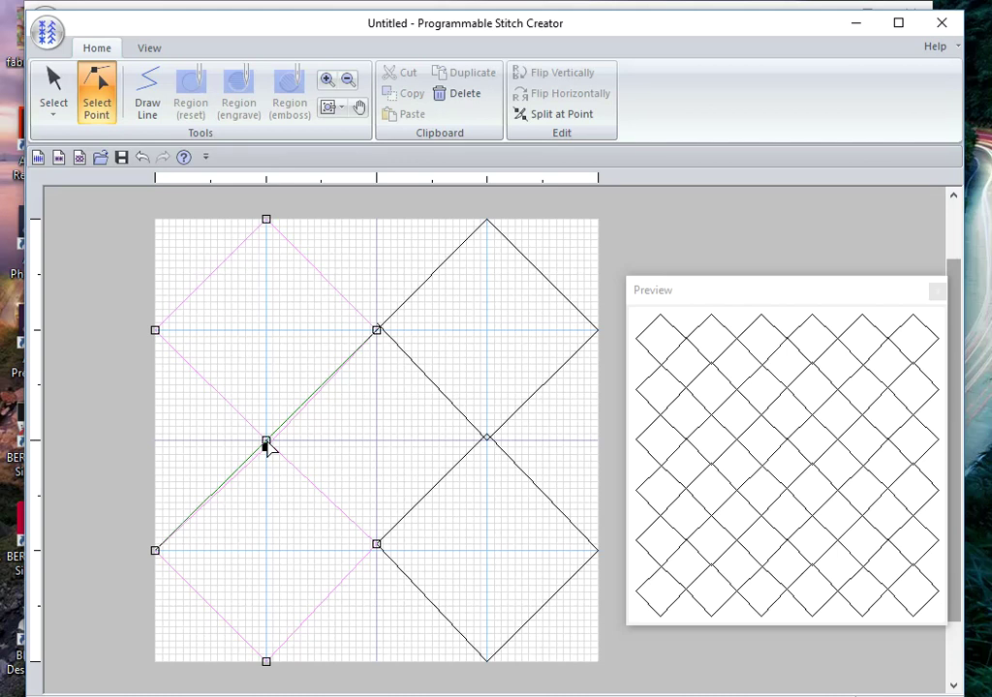
left_click(267, 443)
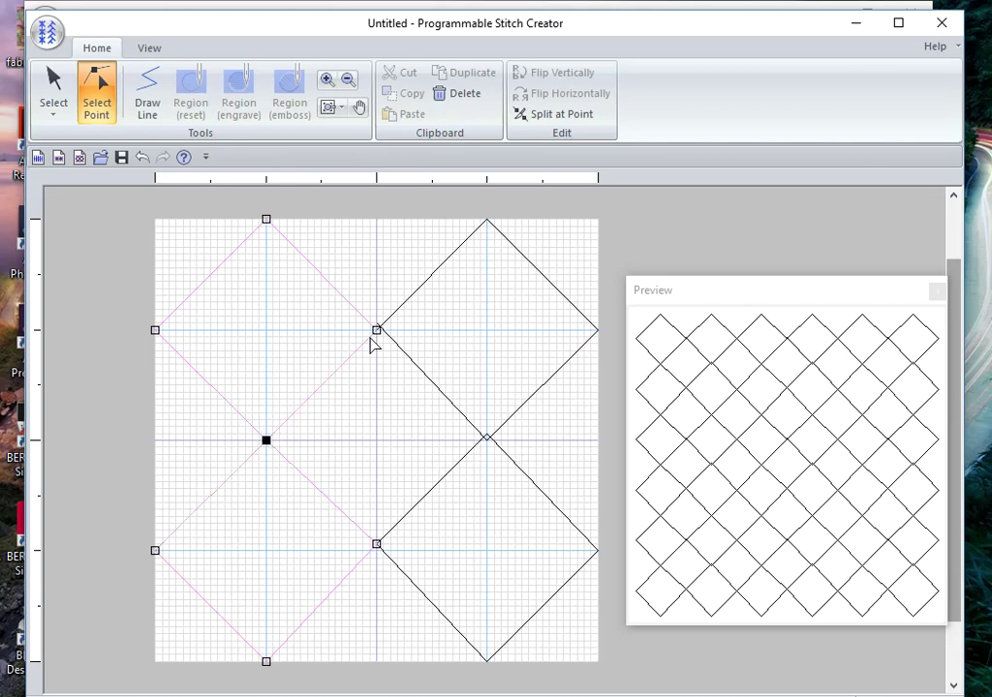
left_click(384, 324)
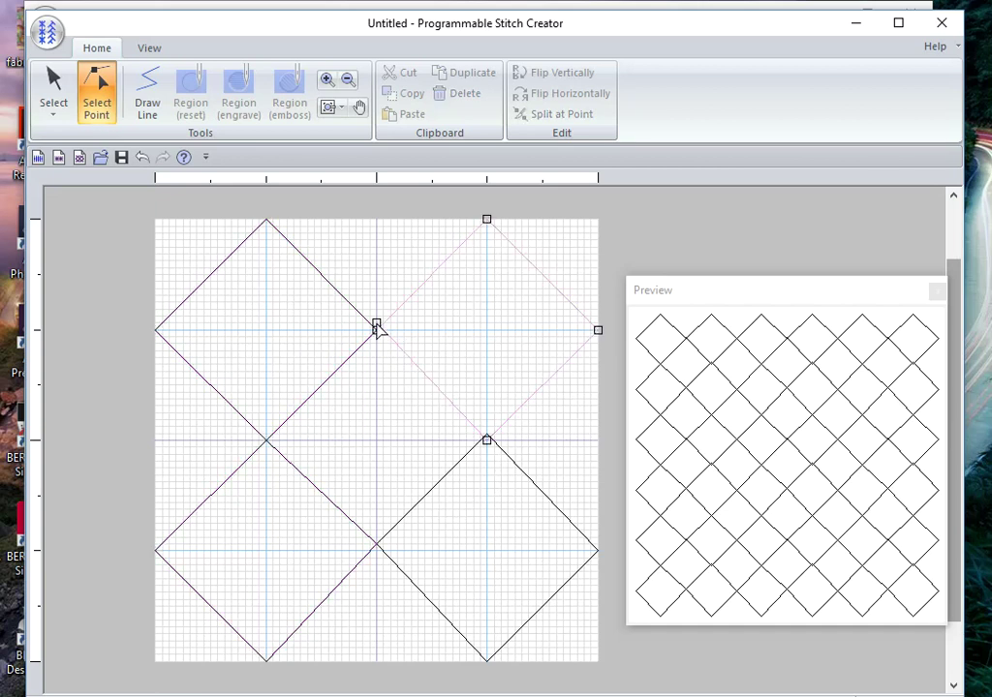
left_click(376, 326)
left_click(461, 94)
left_click(375, 323)
left_click(376, 325)
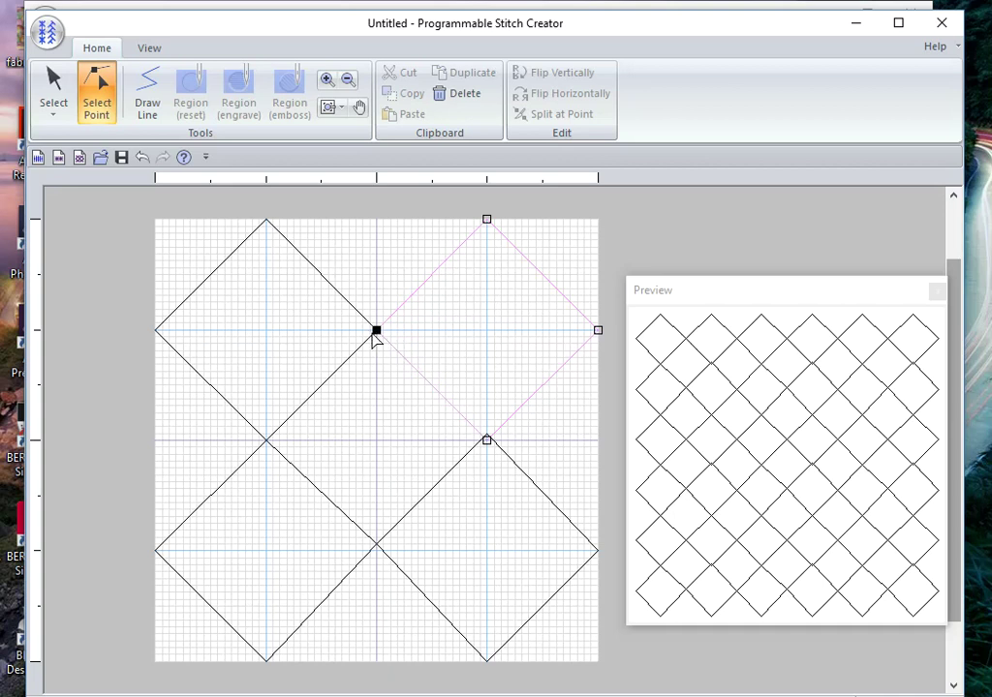
left_click(486, 441)
left_click(341, 108)
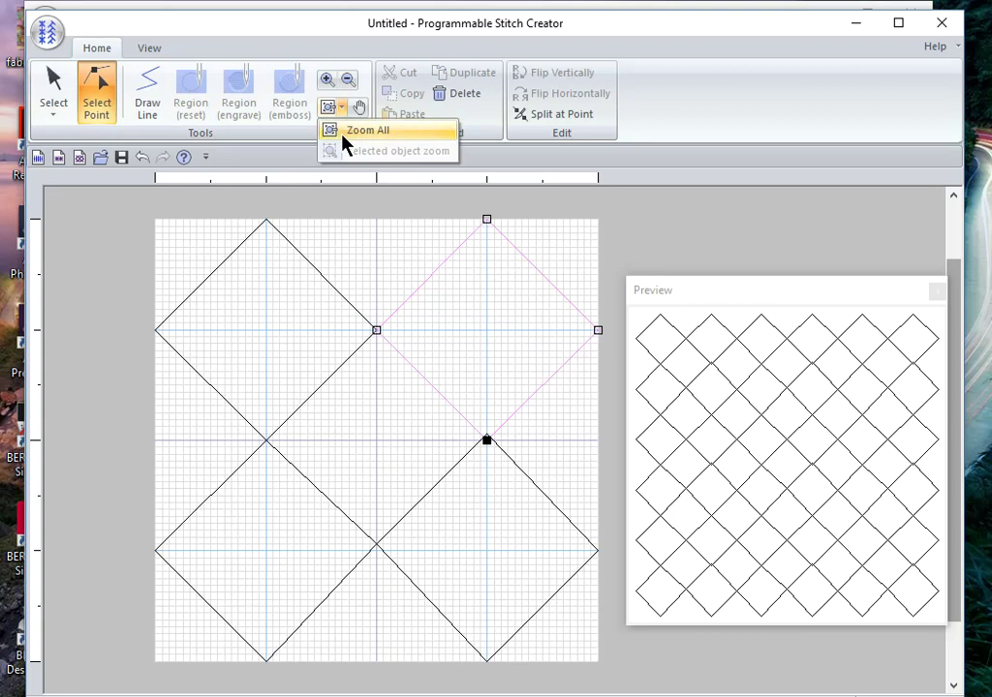
Zoom to the whole tile and nudge the right diamonds' shared centre point down into place
left_click(346, 132)
left_click_drag(476, 401, 592, 489)
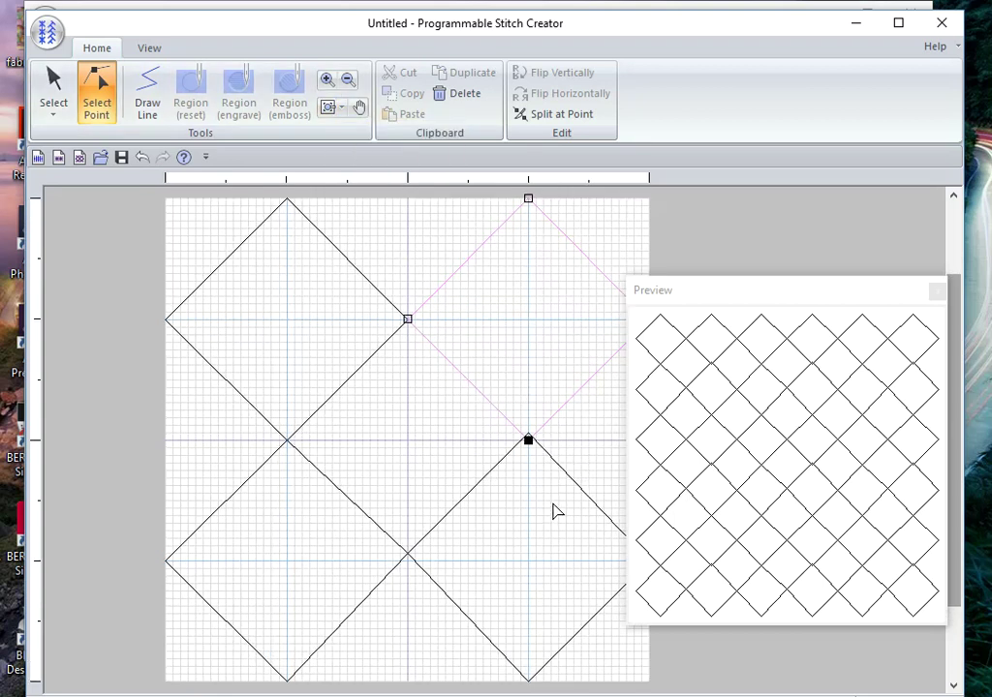
left_click(528, 438)
left_click_drag(529, 436, 530, 446)
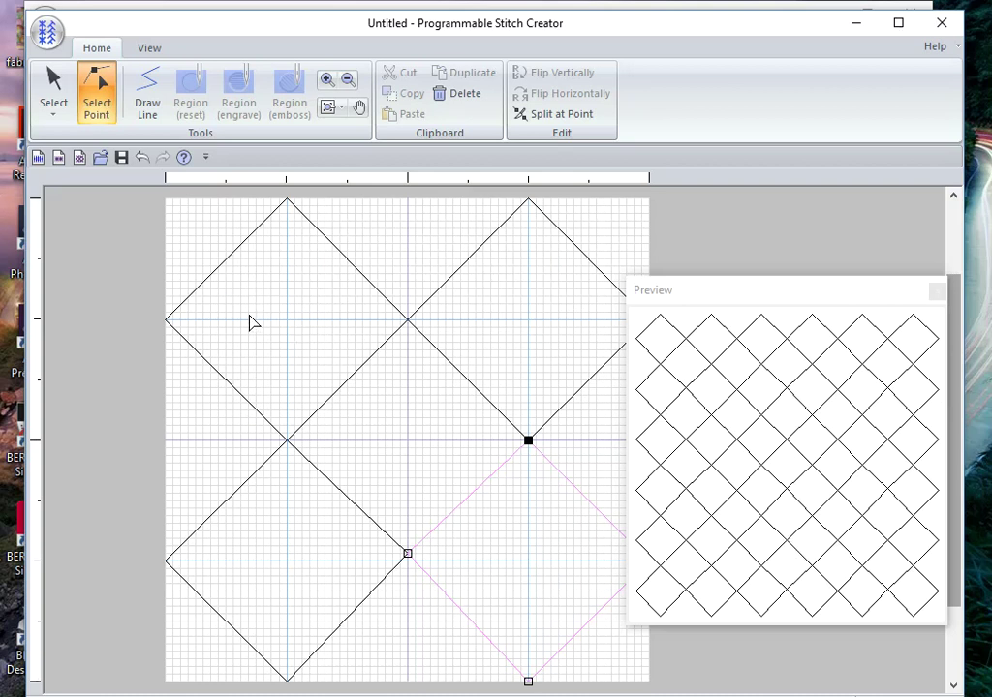
left_click(145, 97)
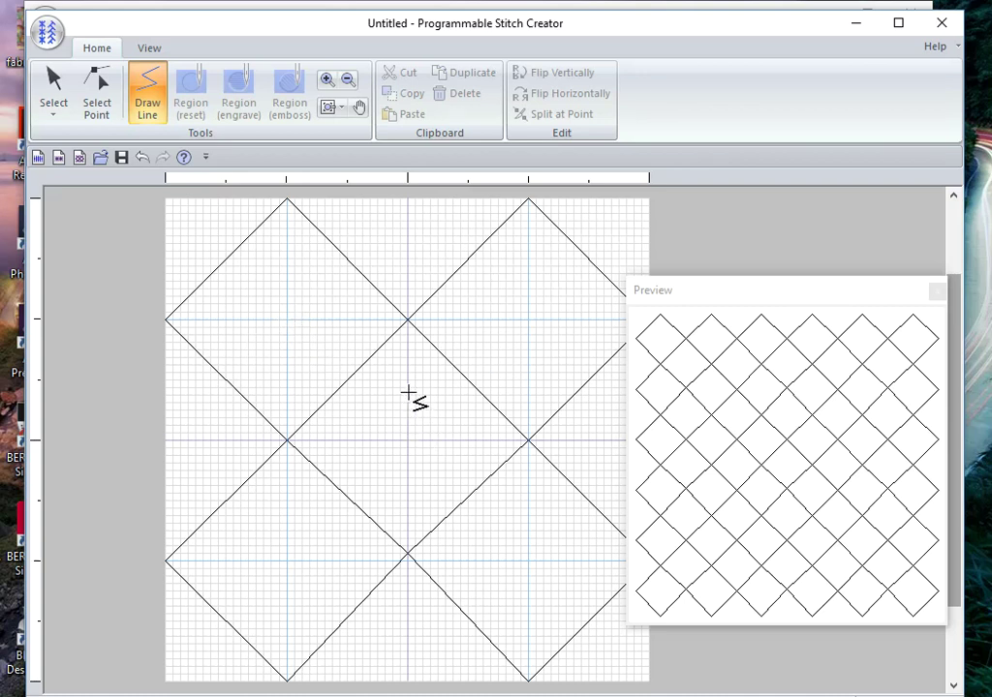
Draw a small closed diamond around the centre intersection of the tile
left_click(407, 393)
left_click(362, 442)
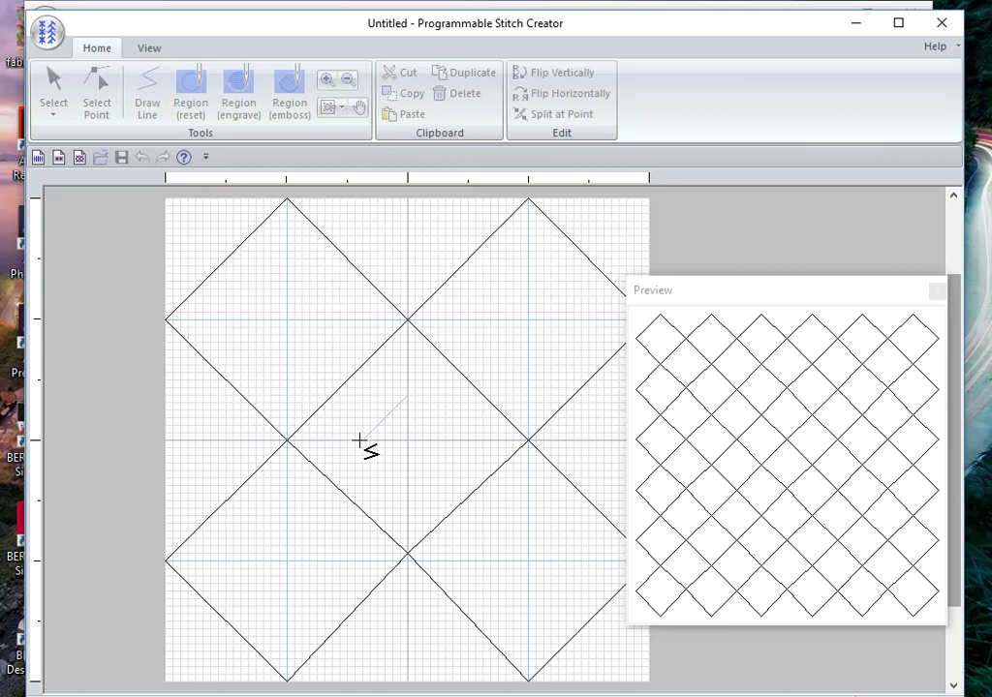
left_click(407, 478)
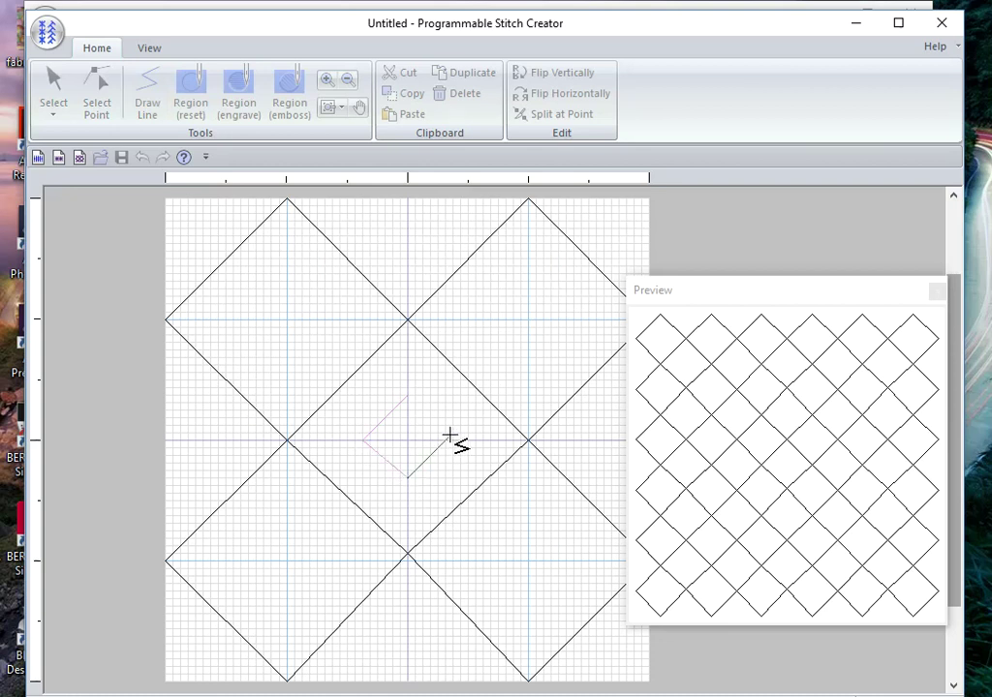
left_click(451, 440)
left_click(409, 393)
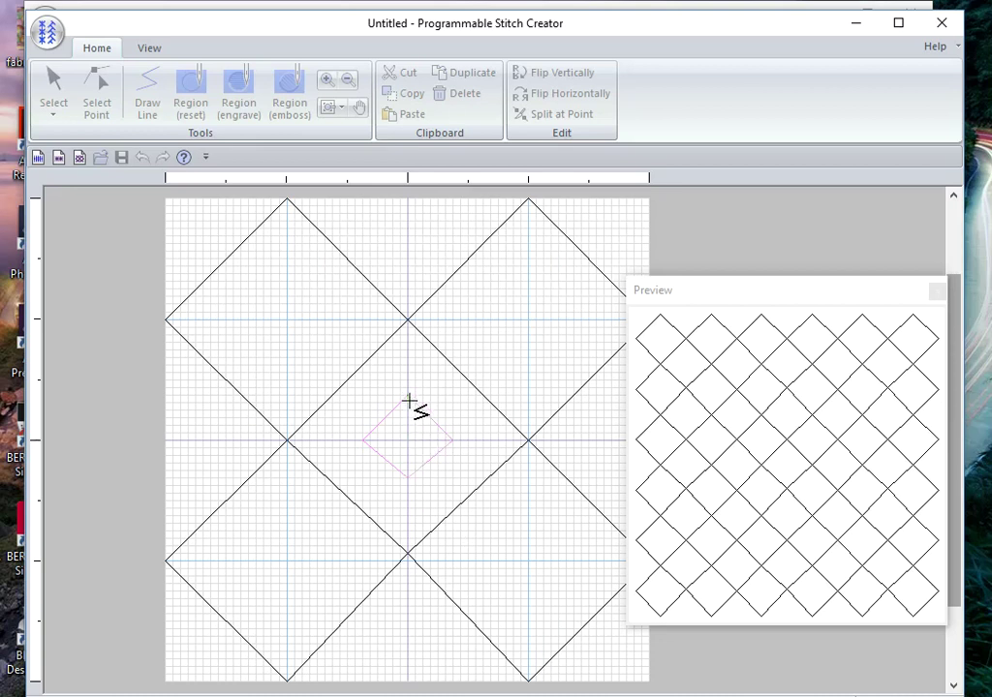
double_click(409, 405)
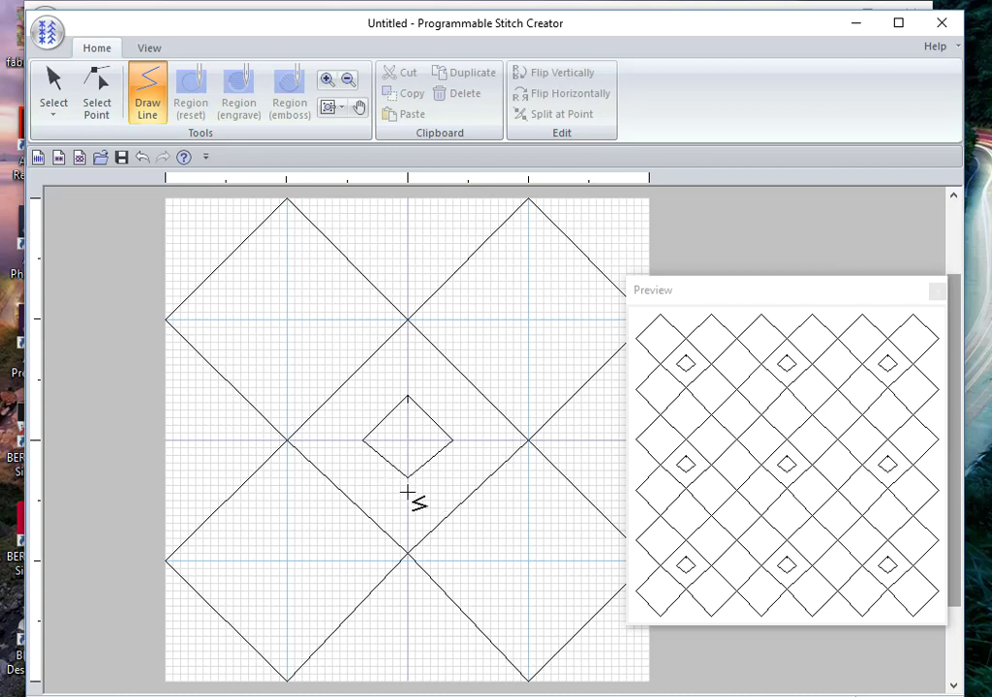
Drag the small centre diamond's bottom point further down to elongate it
left_click(96, 92)
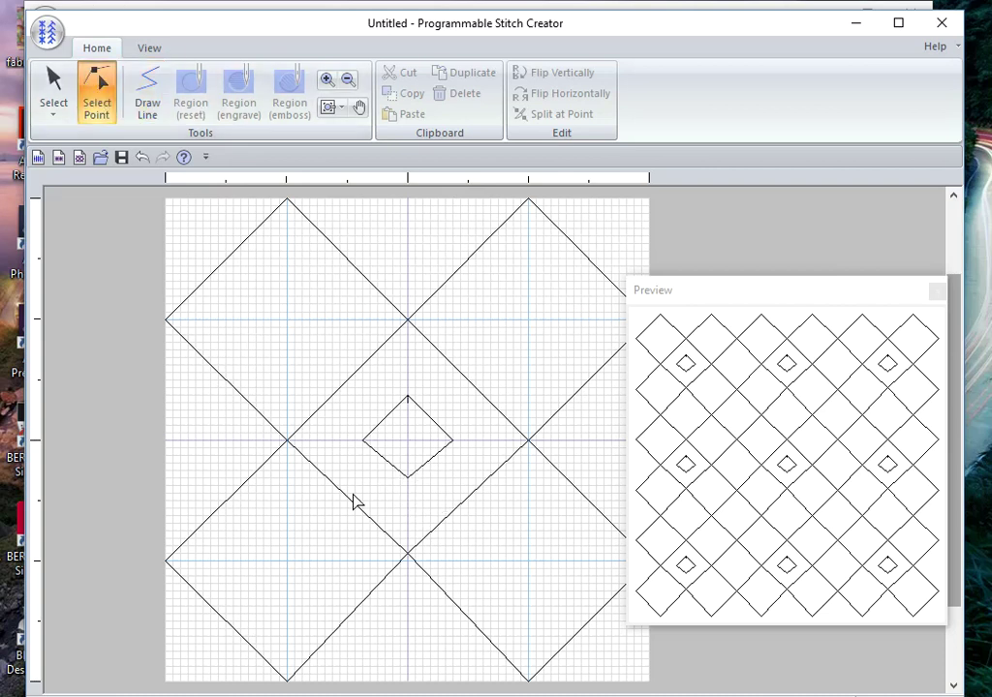
left_click(407, 481)
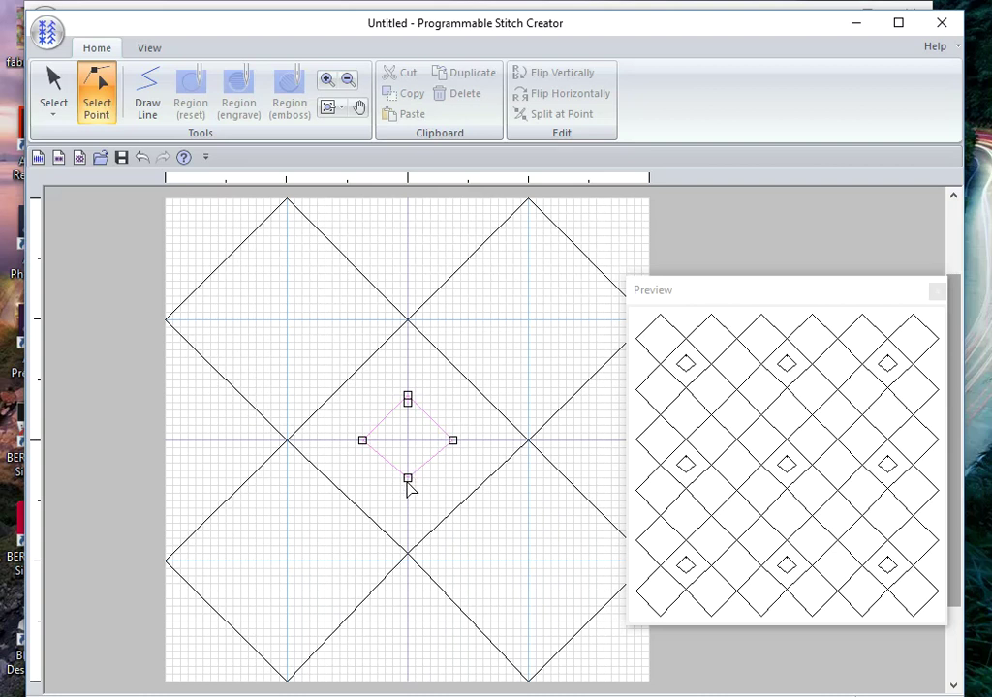
left_click_drag(408, 478, 407, 495)
left_click(408, 400)
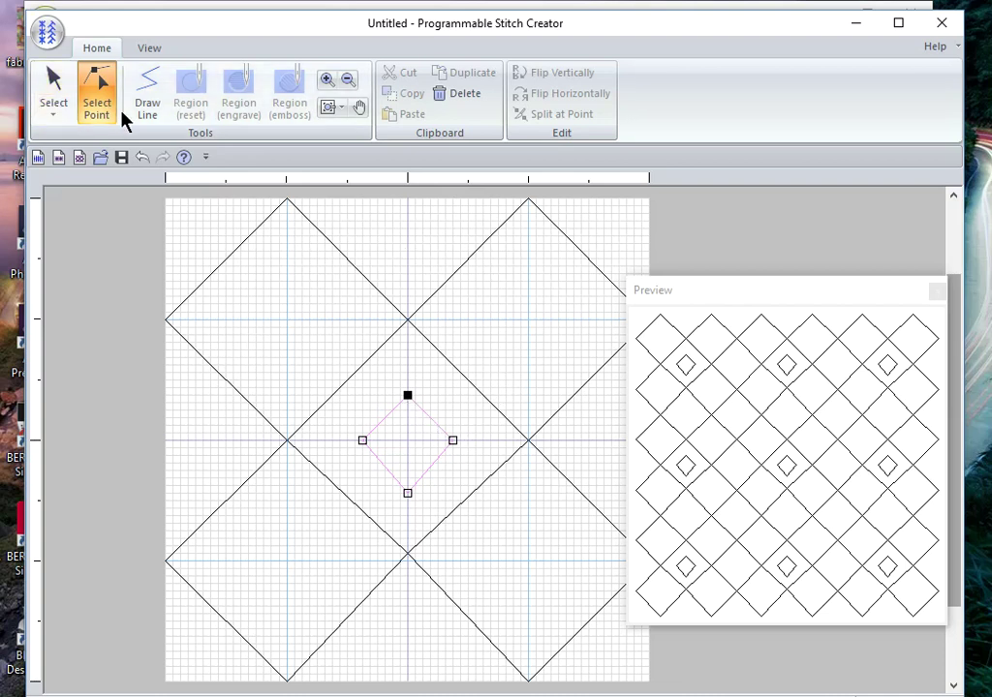
left_click(53, 96)
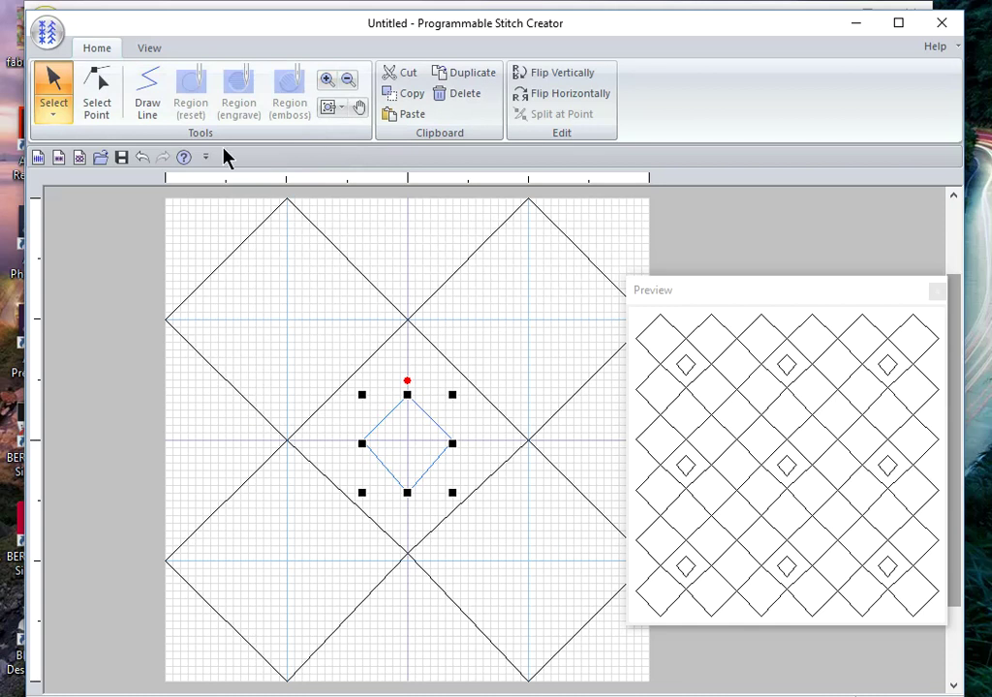
Save the pattern as 'Terry_df03' in the Pattern folder
left_click(120, 159)
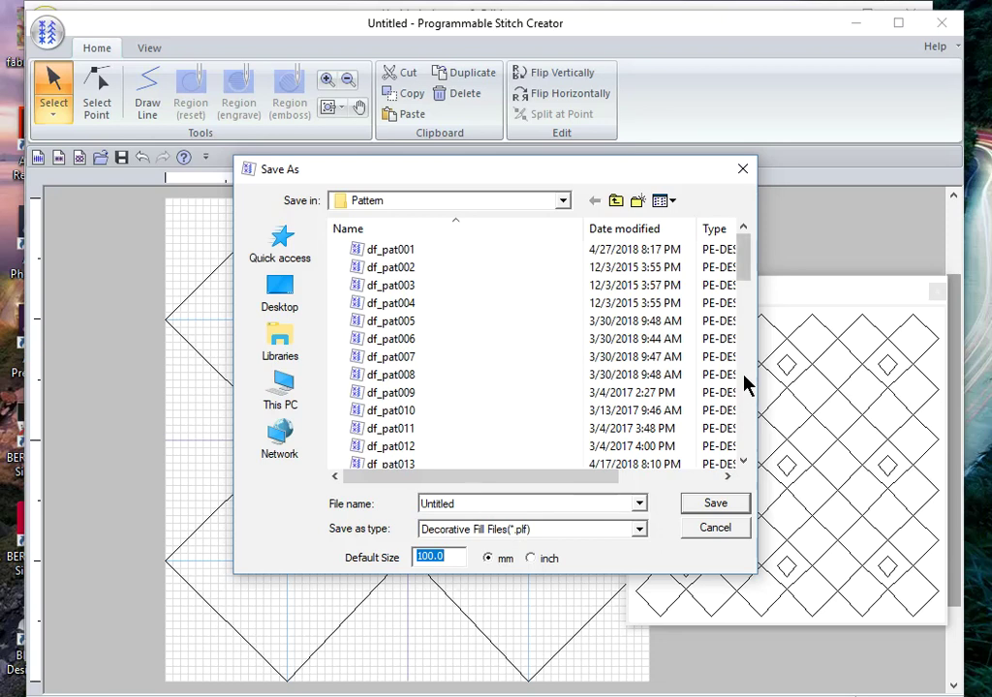
left_click_drag(747, 257, 785, 443)
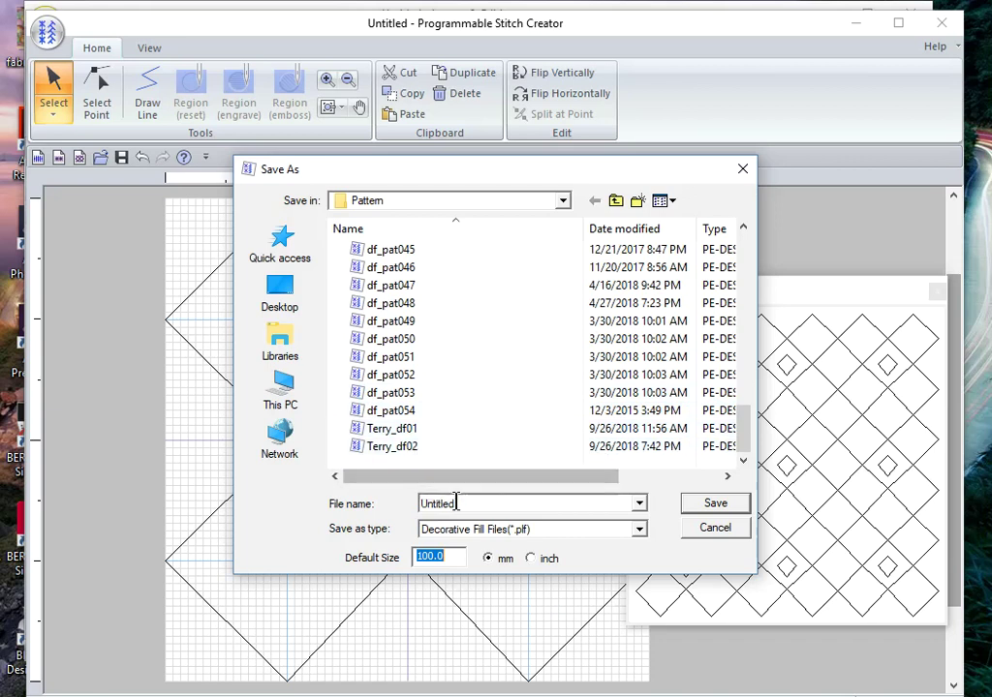
double_click(492, 504)
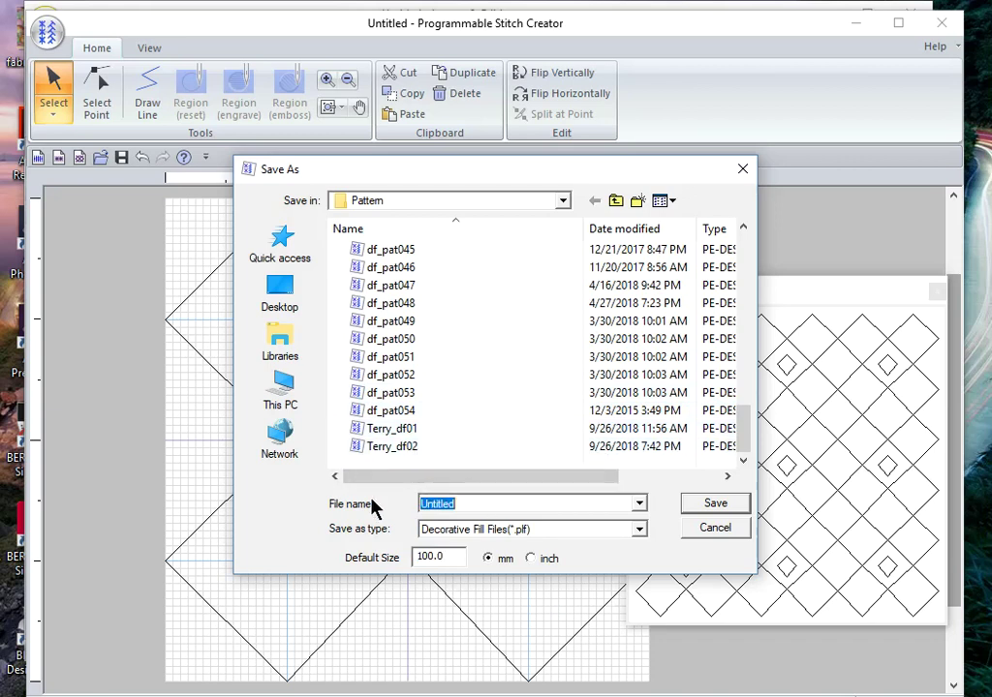
type("Terry")
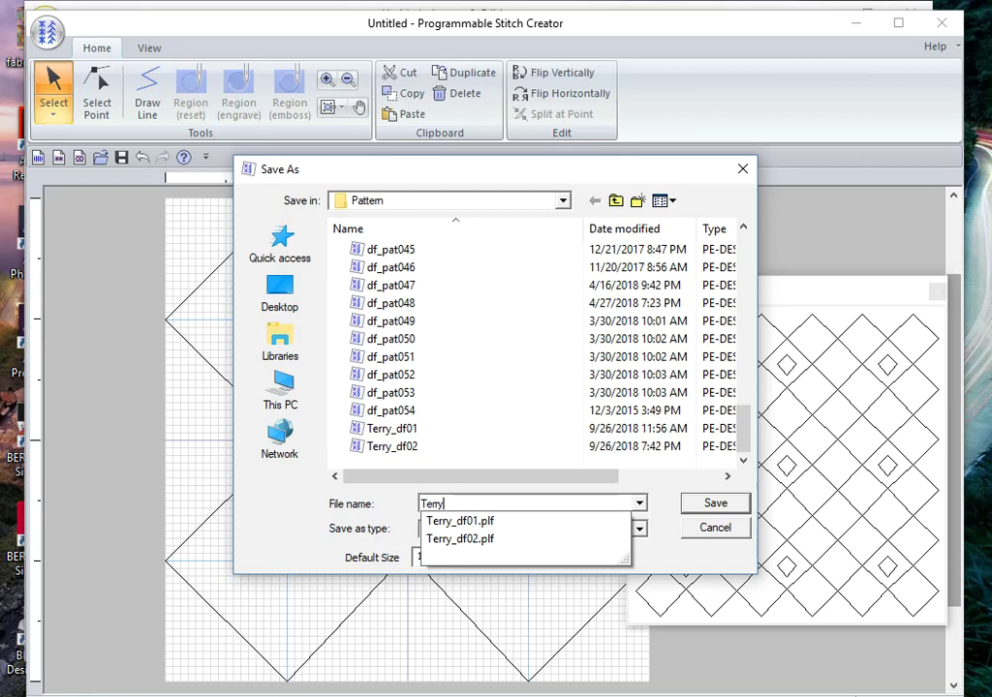
type("_df03")
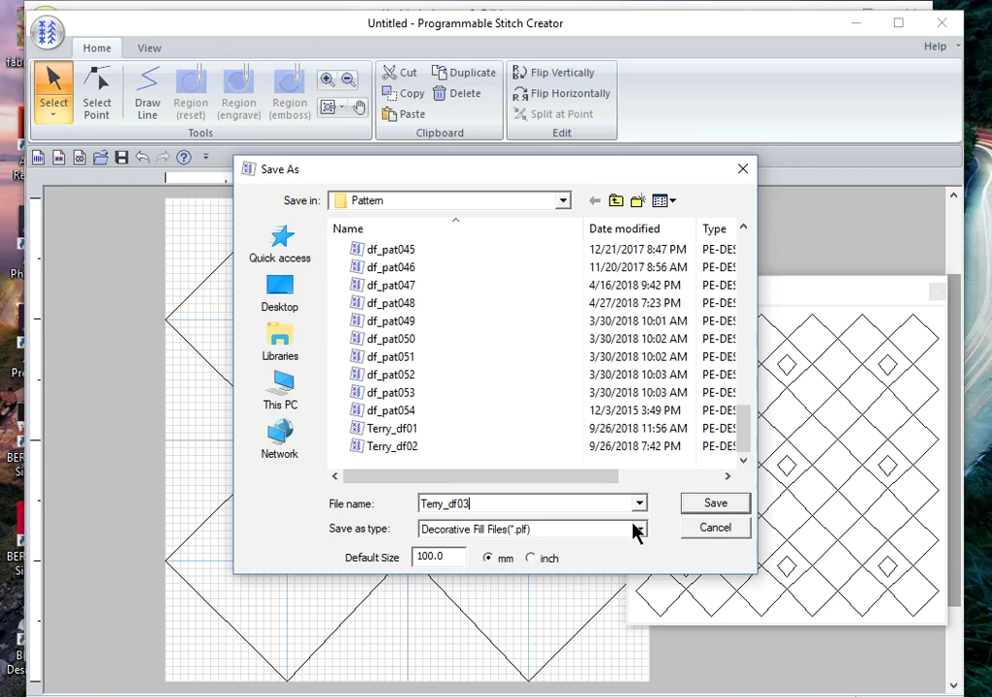
left_click(716, 503)
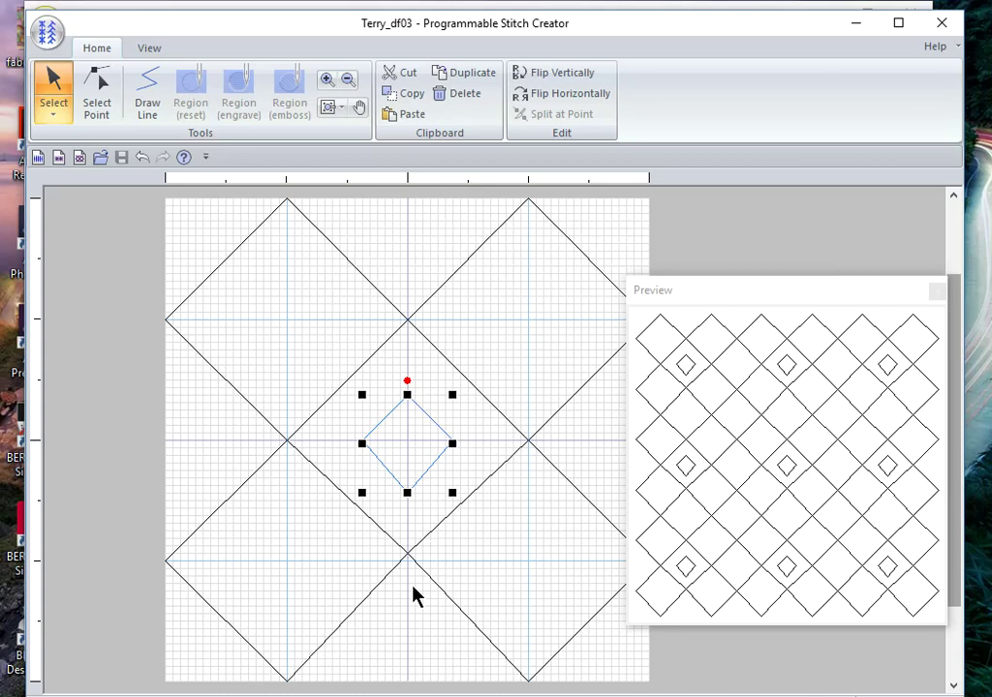
Close Stitch Creator and import the sunflower design 33100117.pes into Layout & Editing
left_click(937, 24)
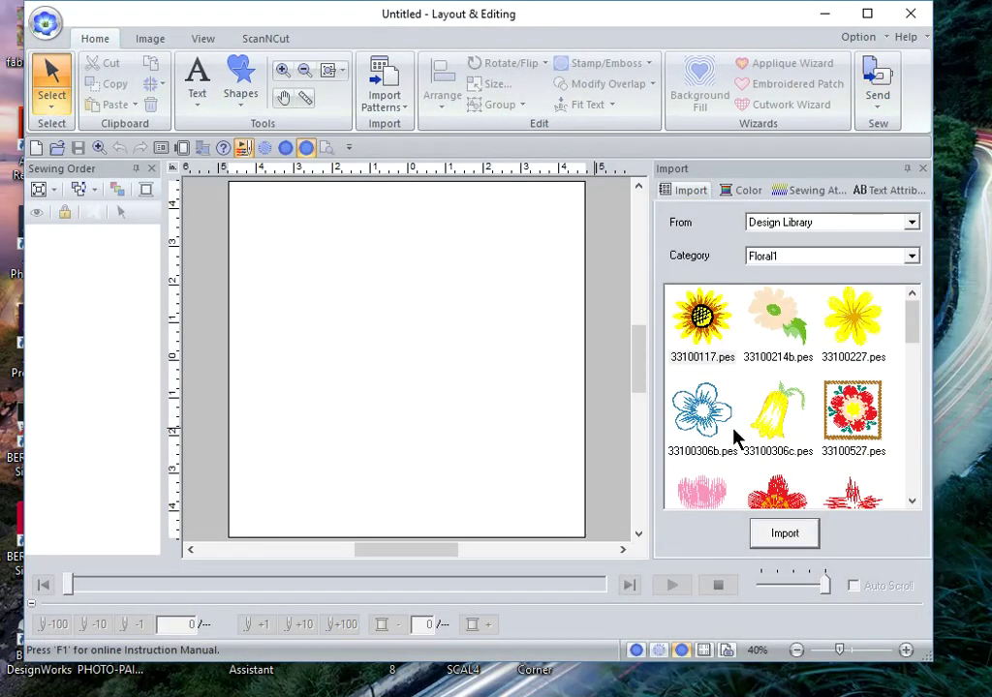
scroll(756, 423, "down", 3)
scroll(759, 423, "up", 3)
left_click(704, 348)
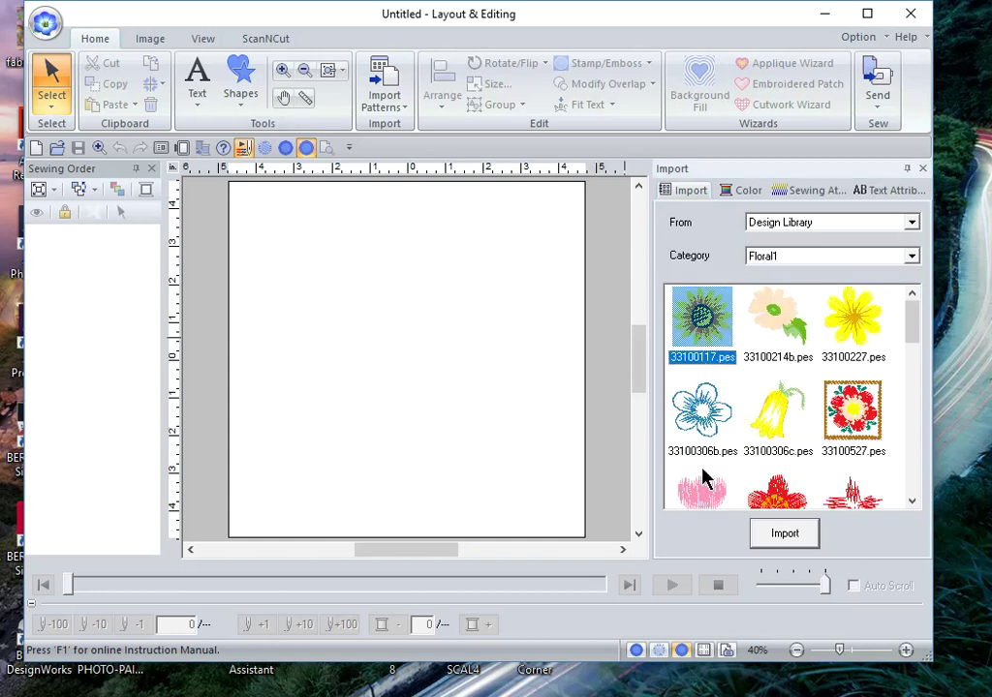
left_click(751, 534)
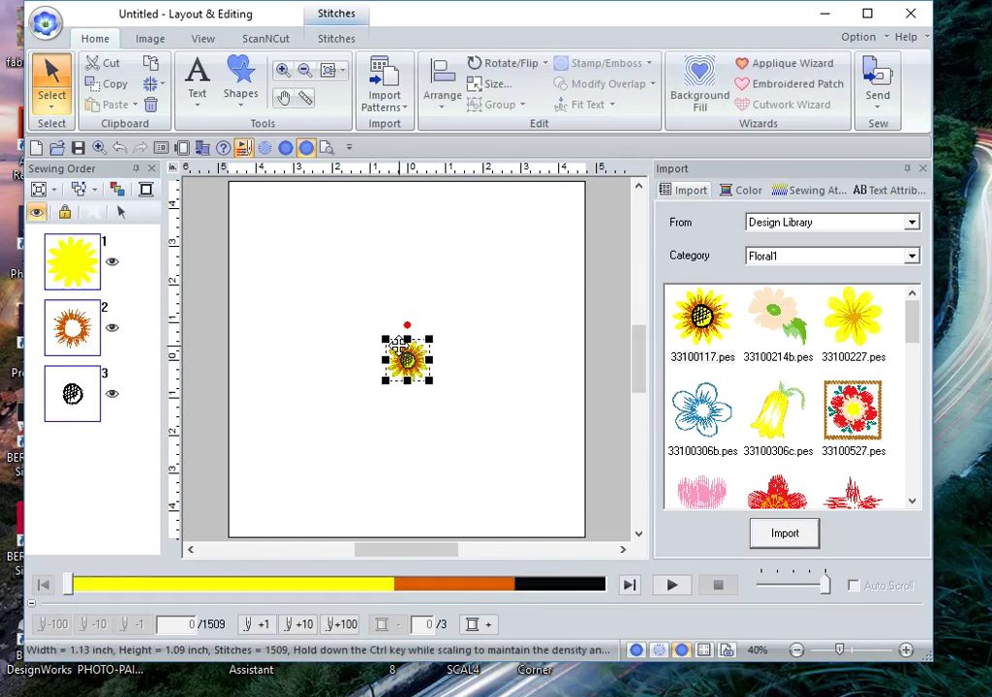
Enlarge the sunflower to about 4.96 × 4.80 inches and centre it on the page
left_click_drag(385, 339, 306, 237)
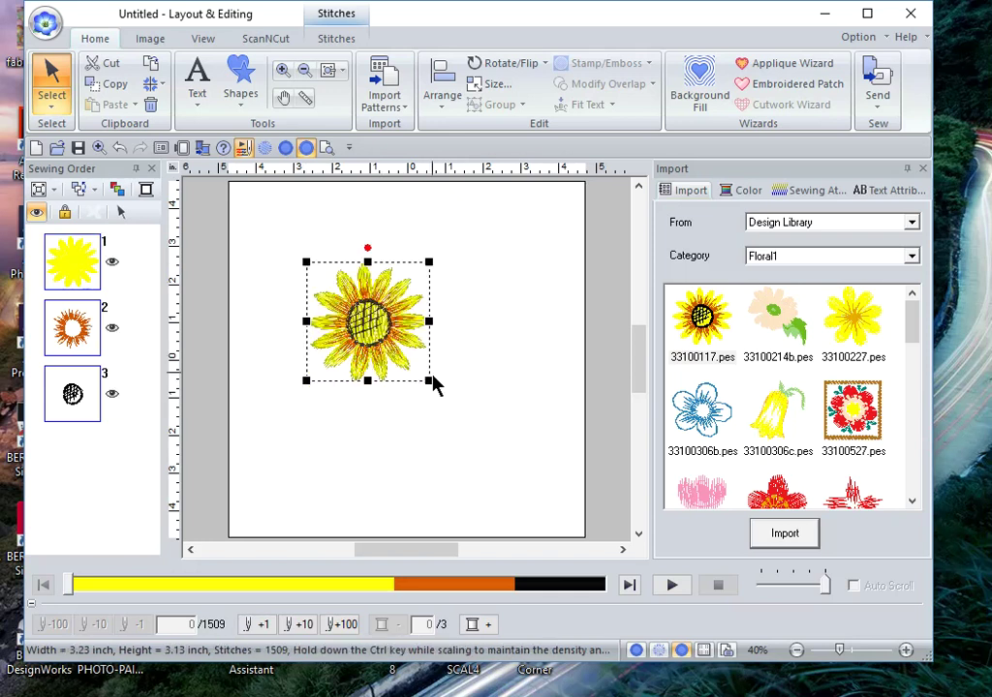
left_click_drag(431, 382, 503, 444)
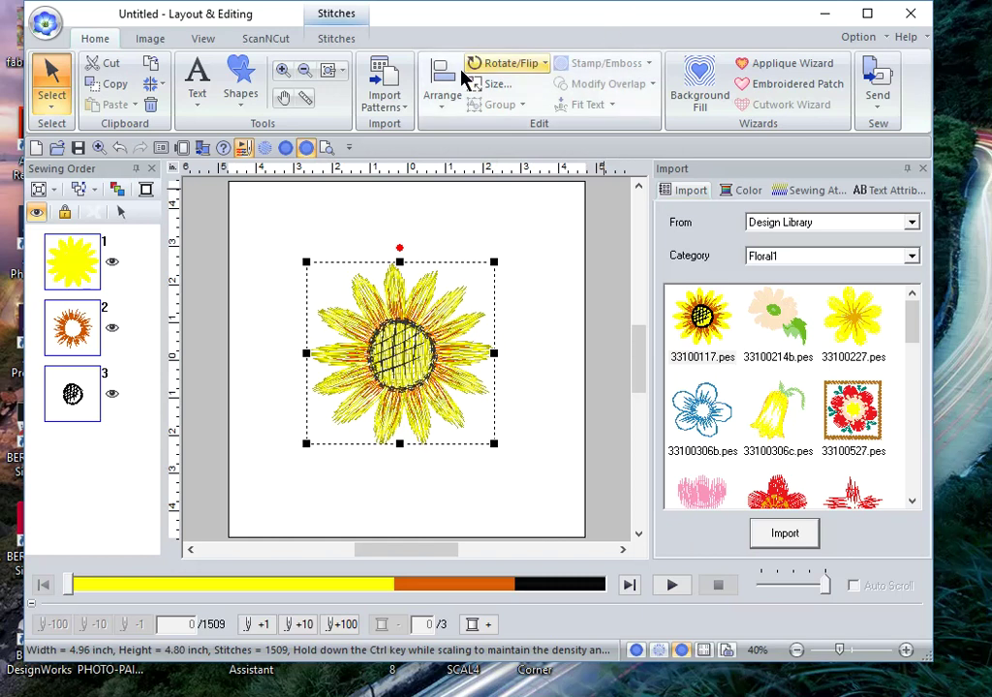
left_click(442, 97)
left_click(513, 307)
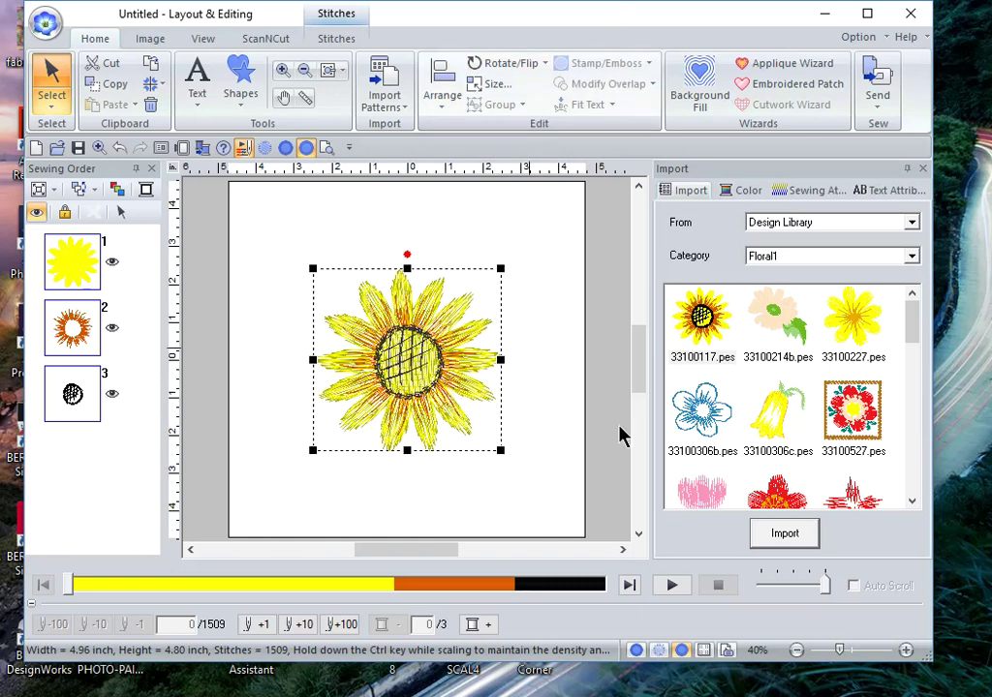
left_click(701, 93)
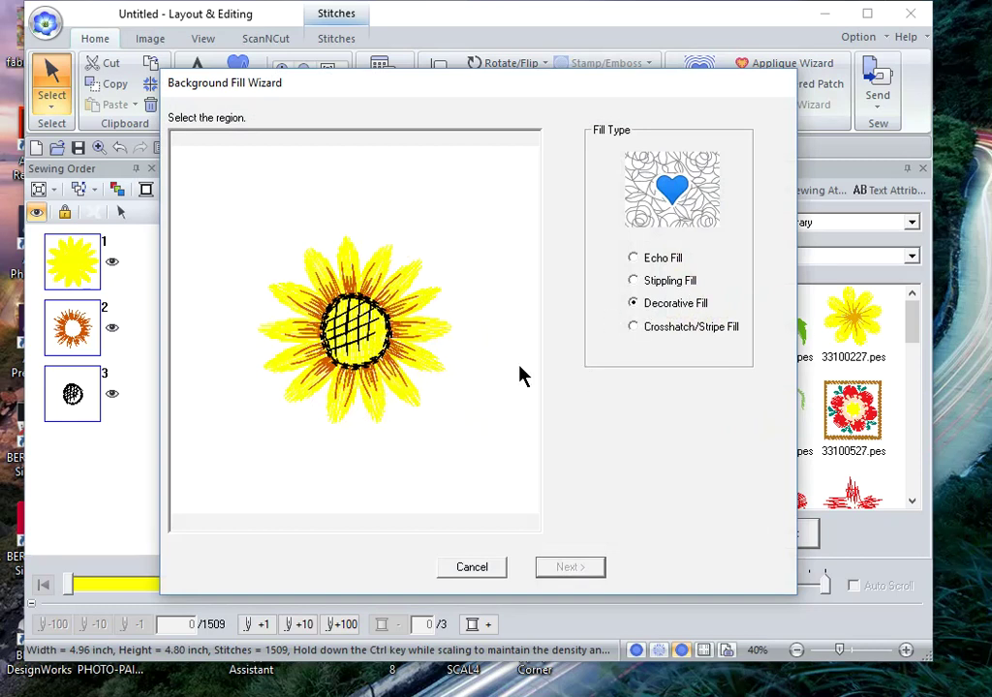
Apply a 9.44 × 9.44 inch Decorative Fill background using the newly saved lattice pattern
left_click(494, 367)
left_click(590, 568)
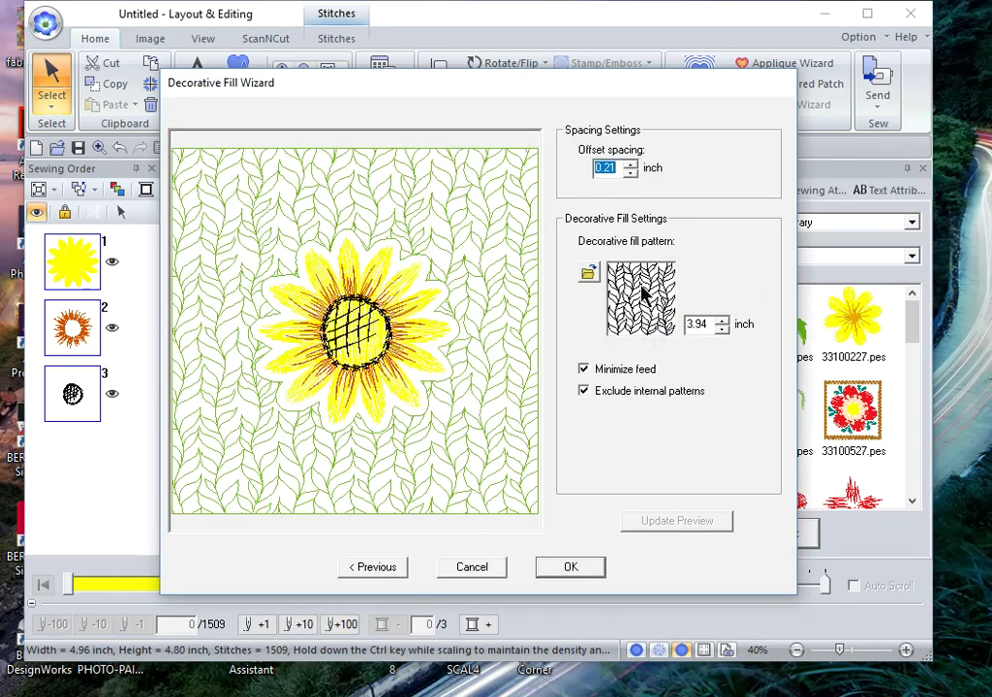
left_click(588, 274)
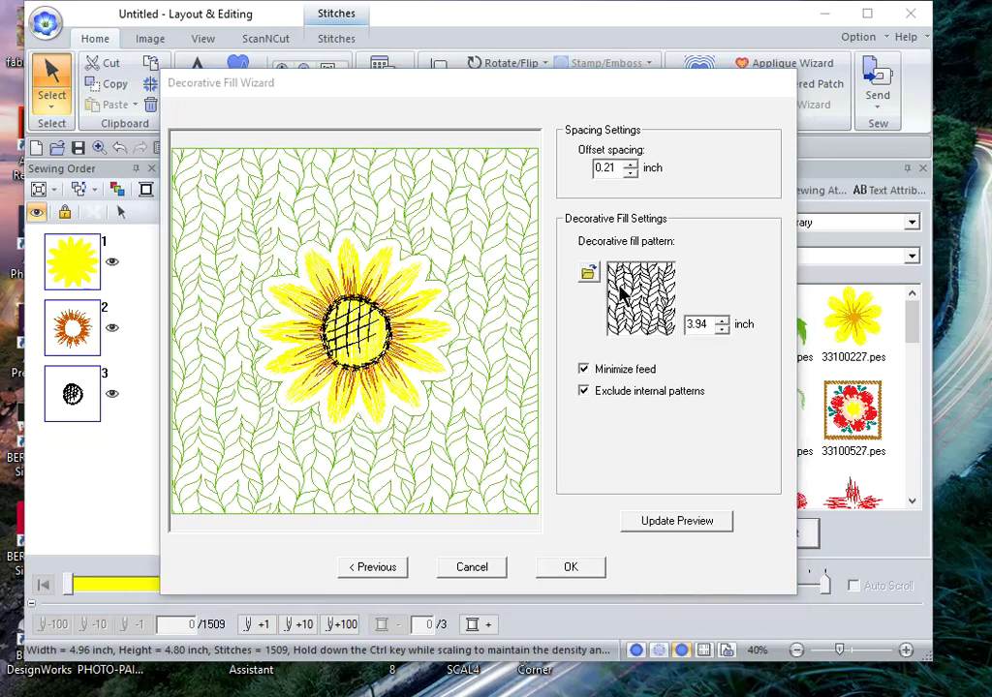
left_click_drag(779, 250, 749, 549)
left_click(327, 460)
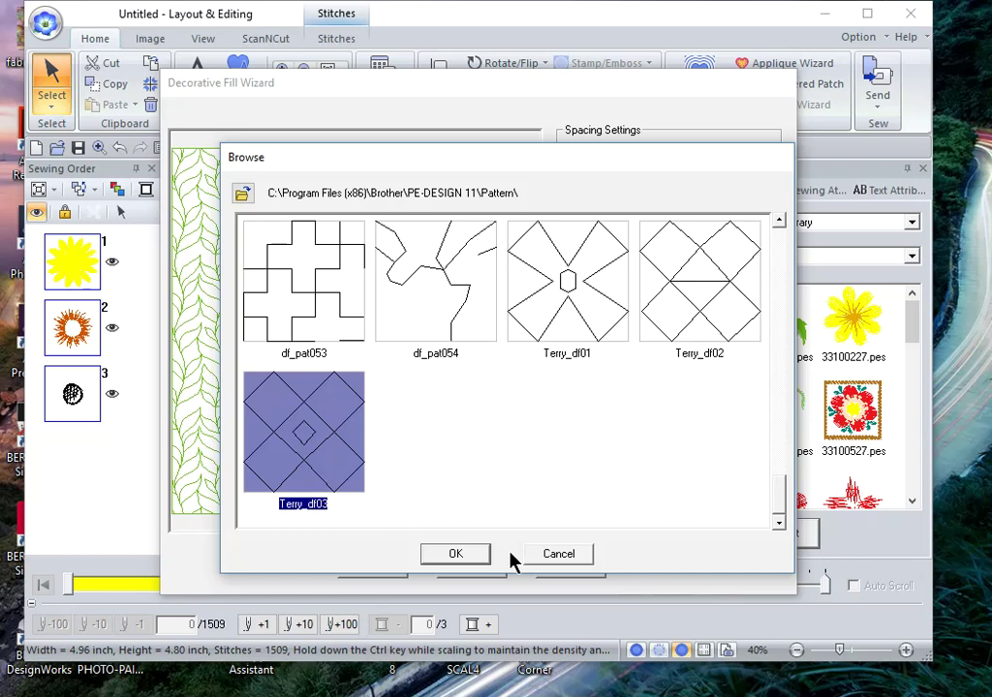
left_click(453, 555)
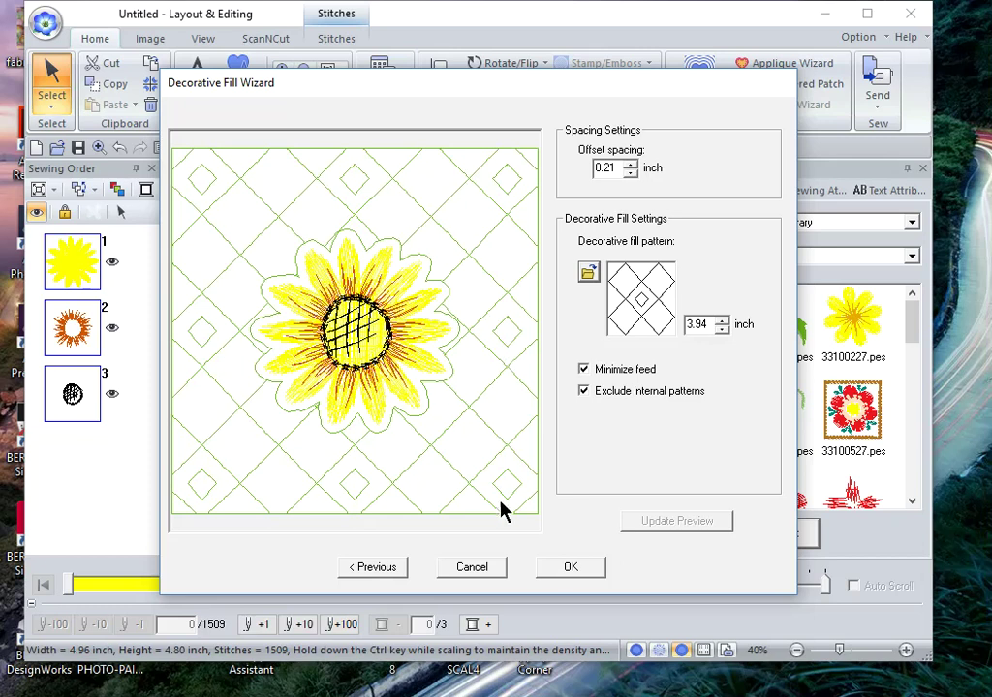
left_click(572, 569)
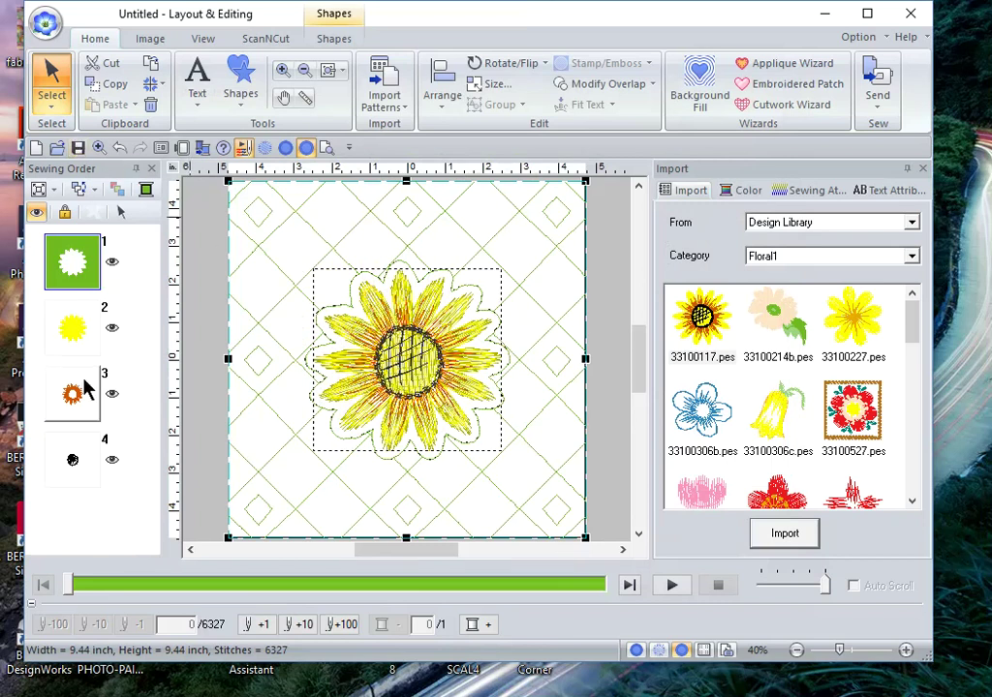
Save the sunflower design as 'Flower with Decorative Fill' in PE Design 11 Tutorials
key("ctrl+s")
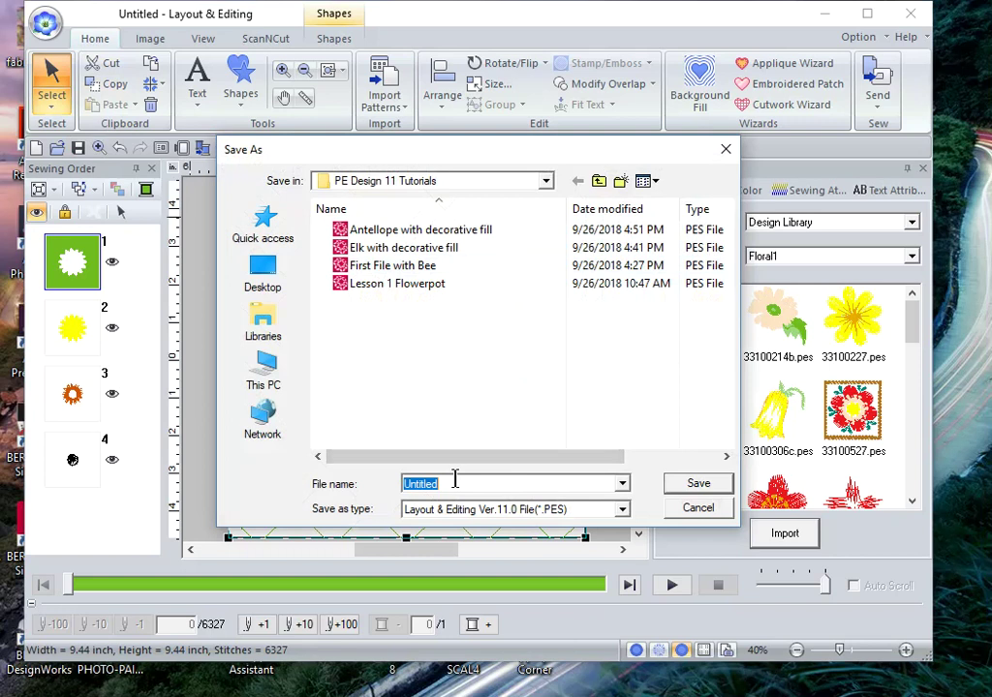
type("Flower with Decorative Fill")
left_click(692, 484)
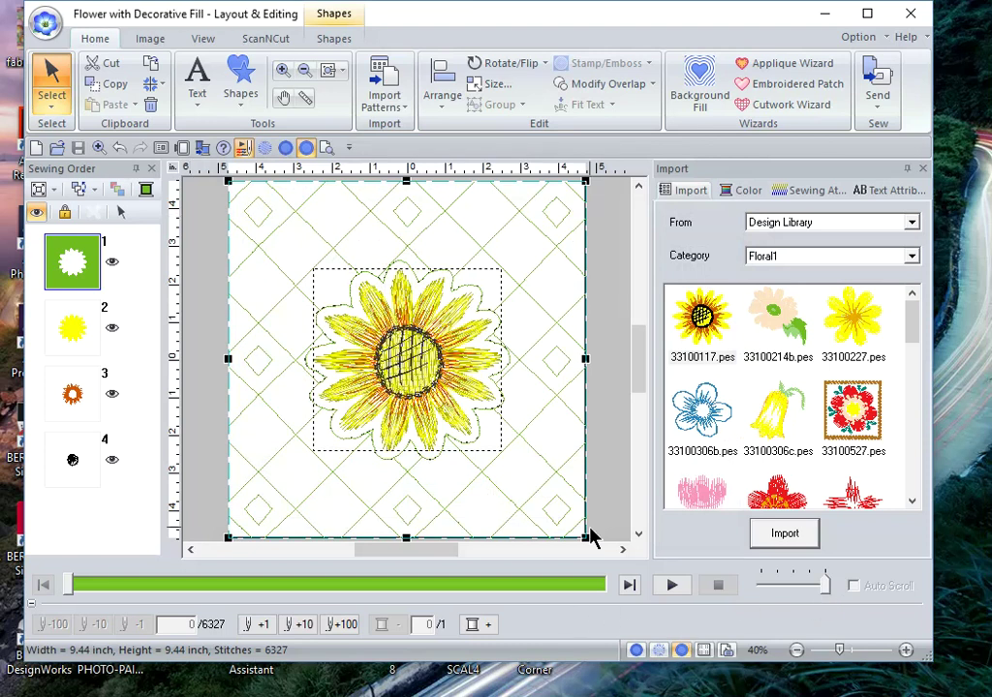